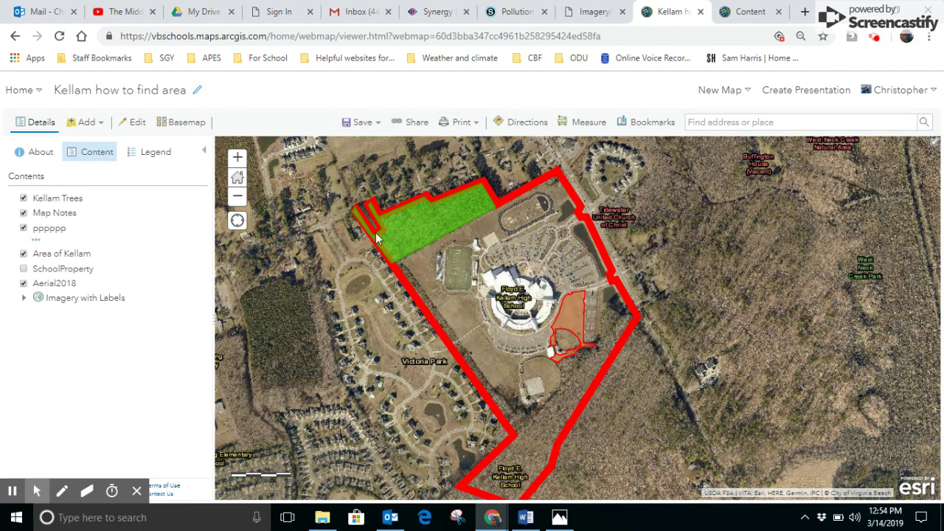
# Step: View the details of the green forest area on the existing Kellam map
pyautogui.click(419, 234)
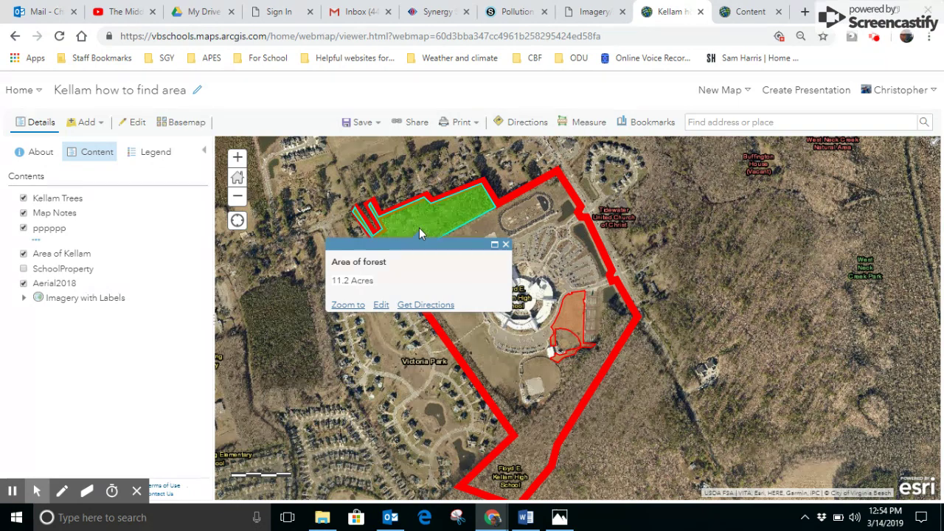
pyautogui.click(506, 246)
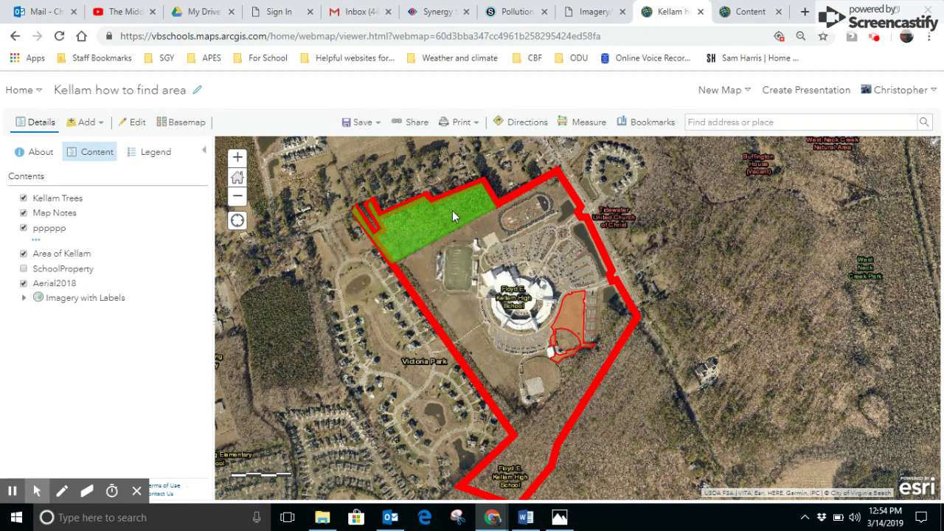
# Step: Start a new map from the content page and title it "Kellam area map"
pyautogui.click(749, 15)
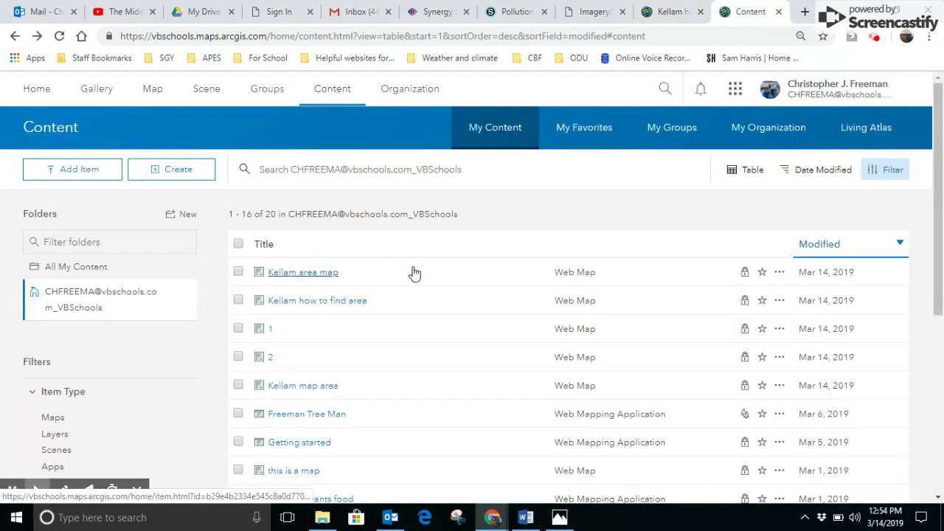
pyautogui.click(177, 172)
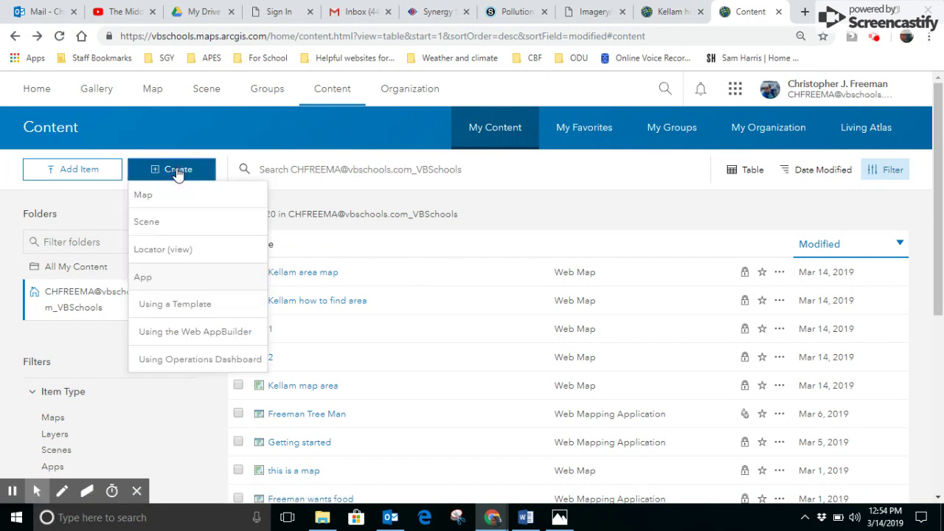
pyautogui.click(143, 195)
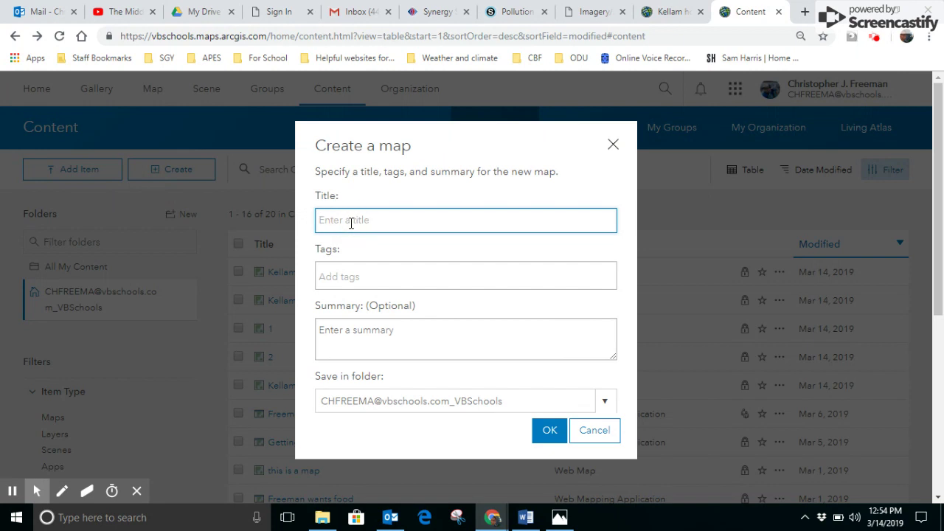
pyautogui.write('KEllam')
pyautogui.write('area map')
pyautogui.click(331, 221)
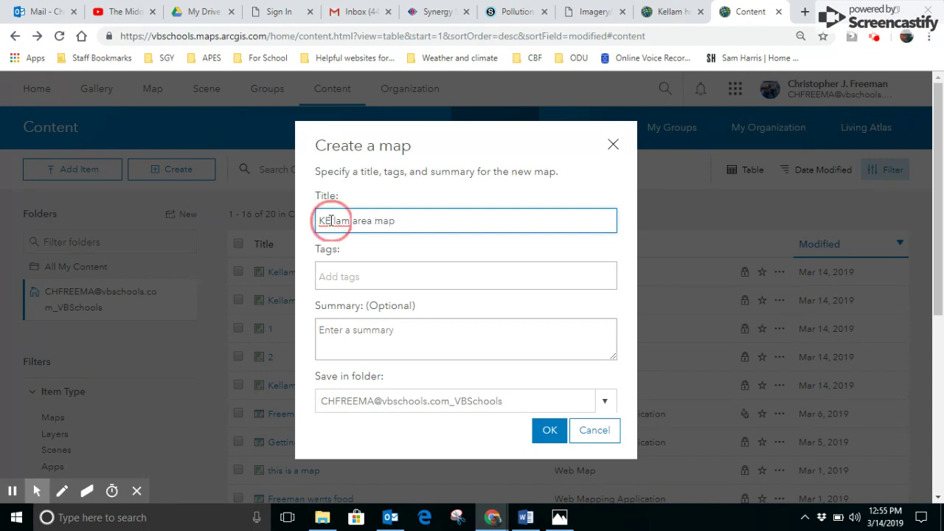
pyautogui.press('BackSpace')
pyautogui.write('e')
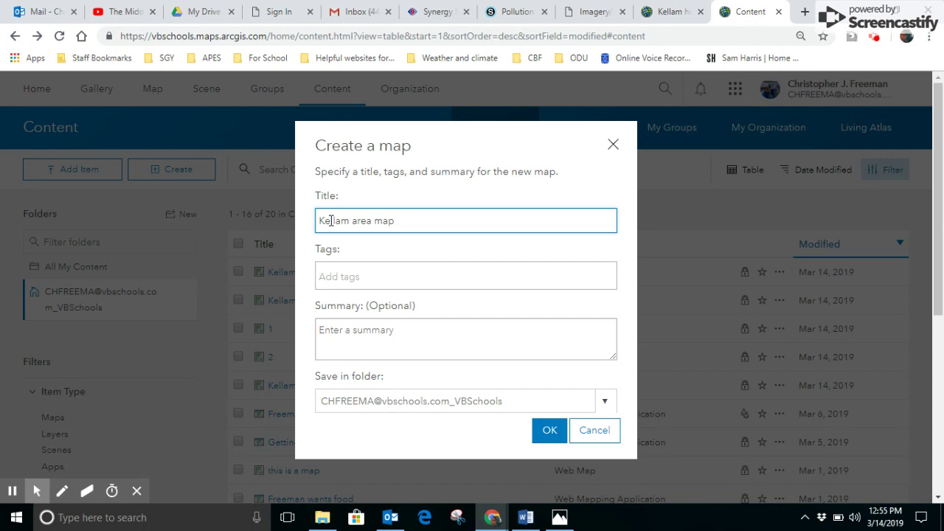
# Step: Add the tag "Kellam" to the new map and create it
pyautogui.click(357, 280)
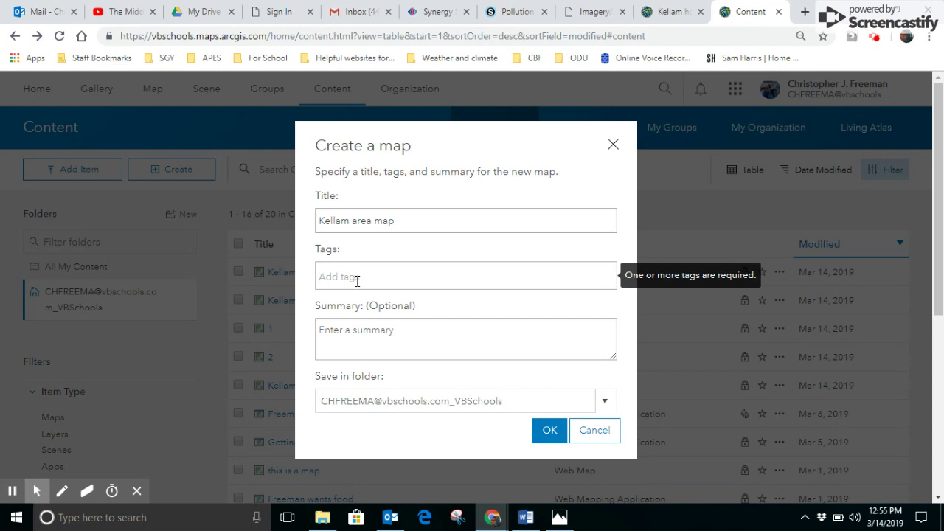
pyautogui.write('Kellam')
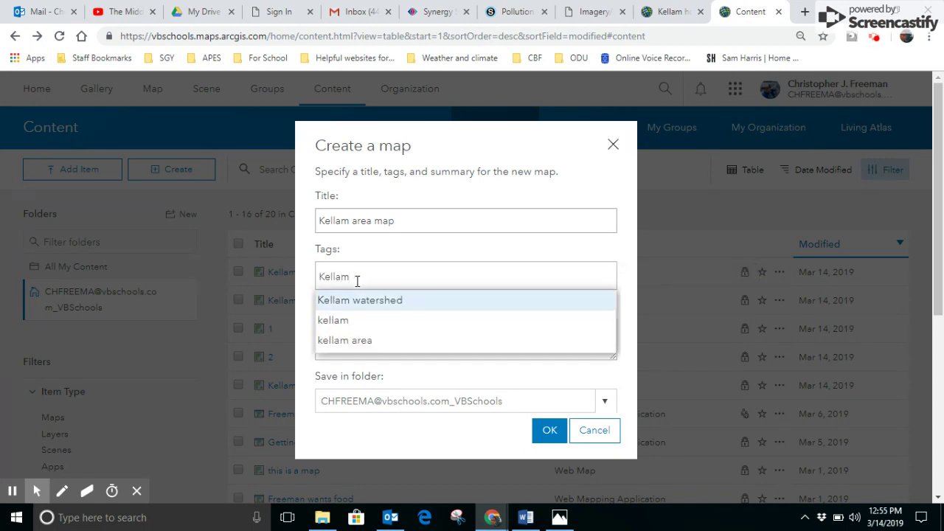
pyautogui.press('Return')
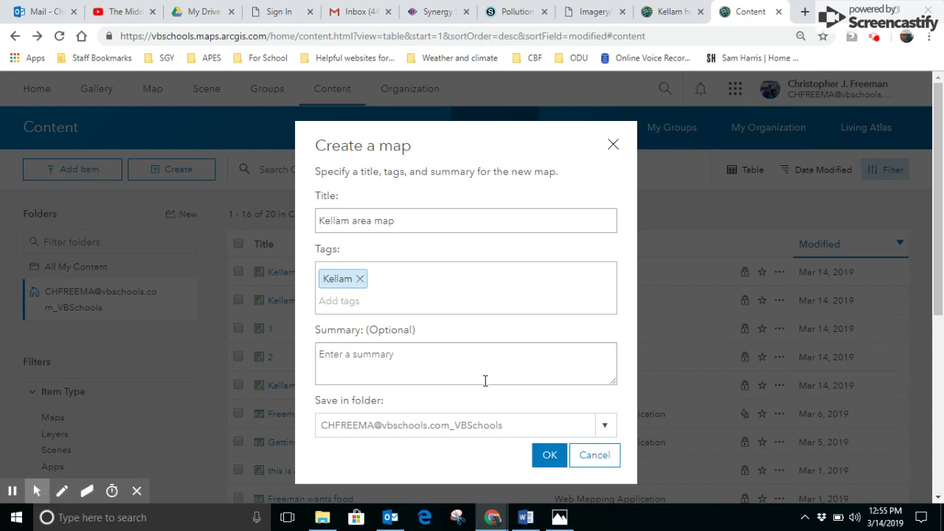
pyautogui.click(549, 458)
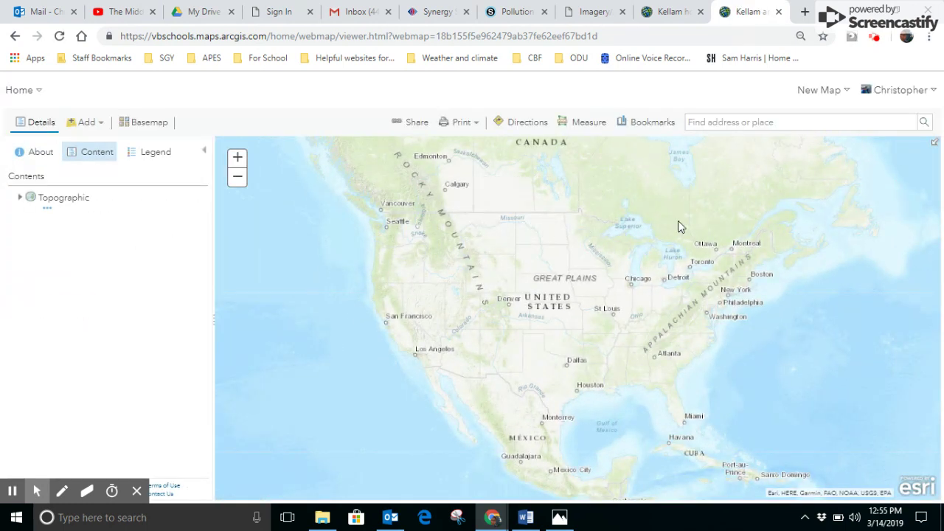
# Step: Search for "Kellam Hi", go to Floyd E. Kellam High School on the map, and dismiss the search result details
pyautogui.click(721, 122)
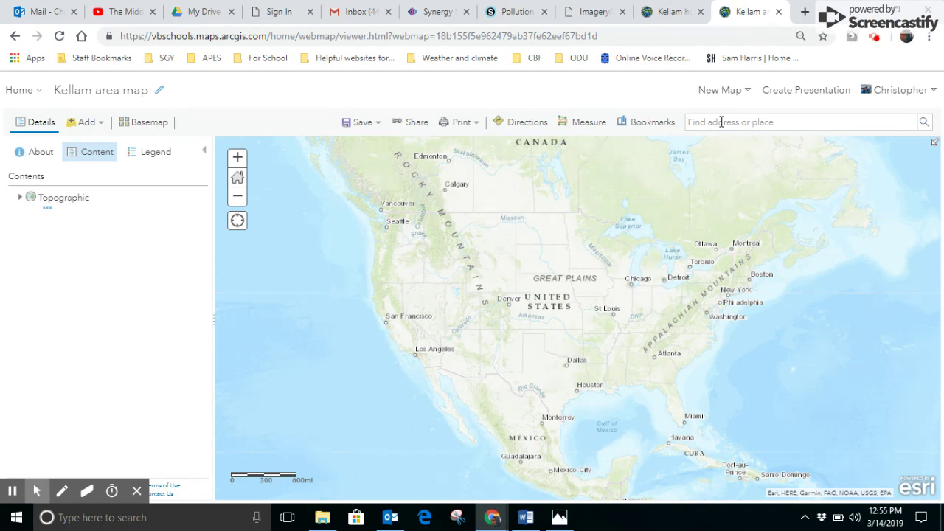
pyautogui.write('Kellam Hi')
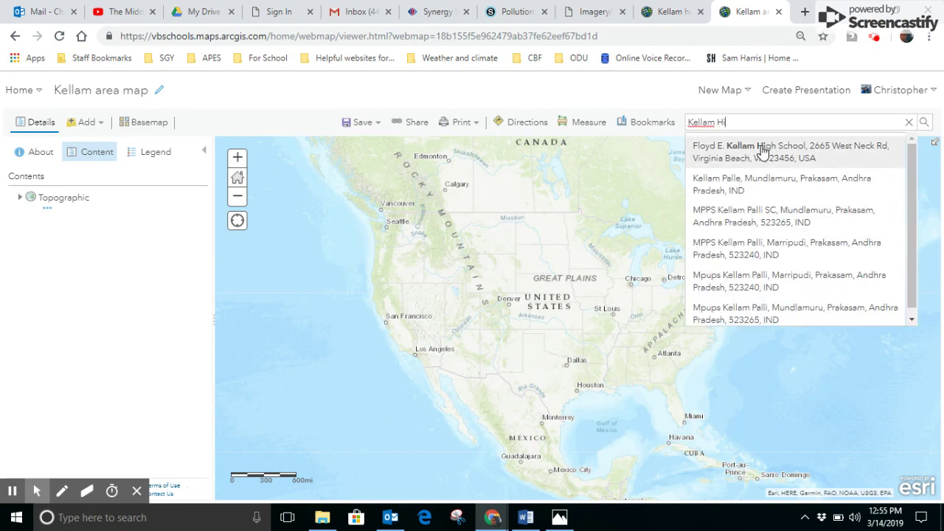
pyautogui.click(760, 150)
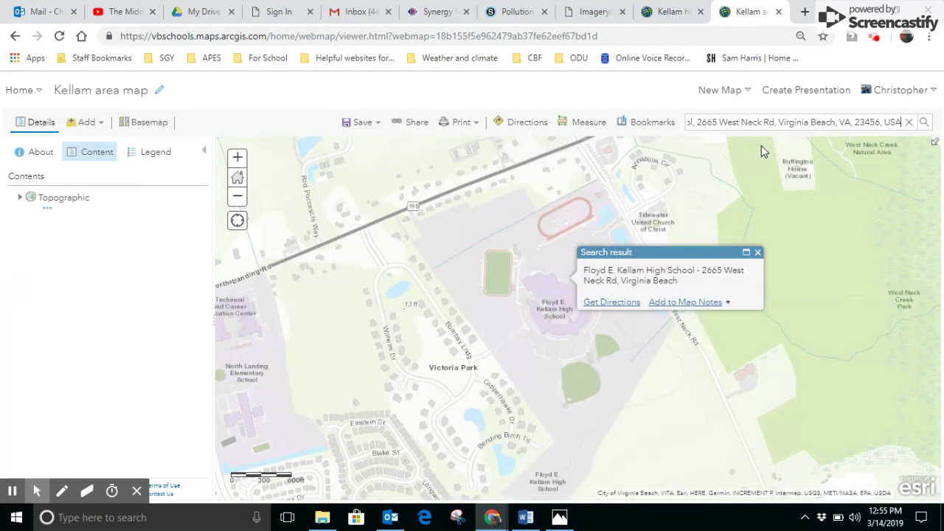
pyautogui.click(758, 253)
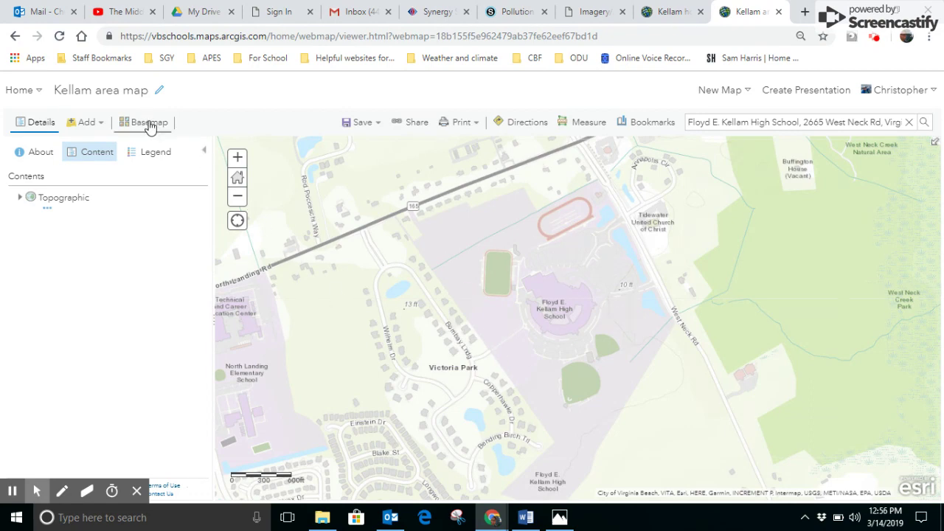
# Step: Change the basemap to Imagery with Labels and look closely at the school buildings
pyautogui.click(150, 126)
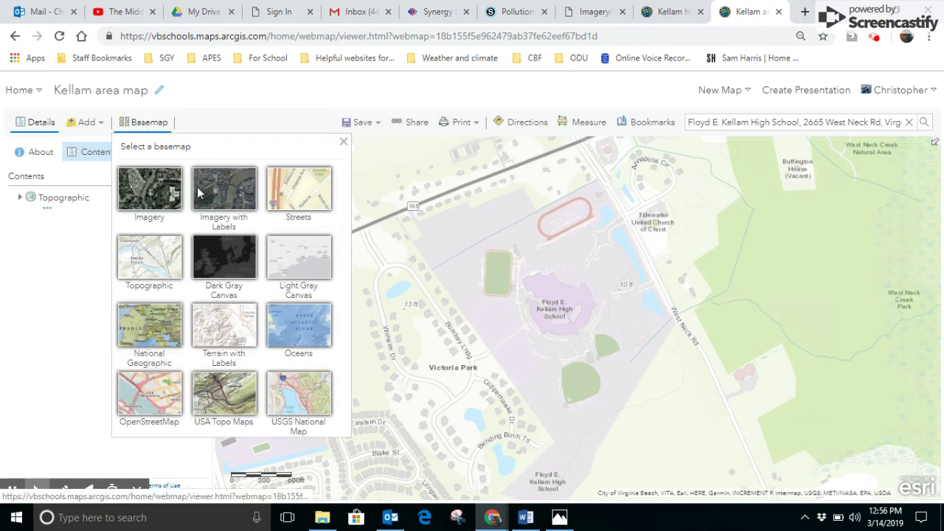
pyautogui.click(220, 191)
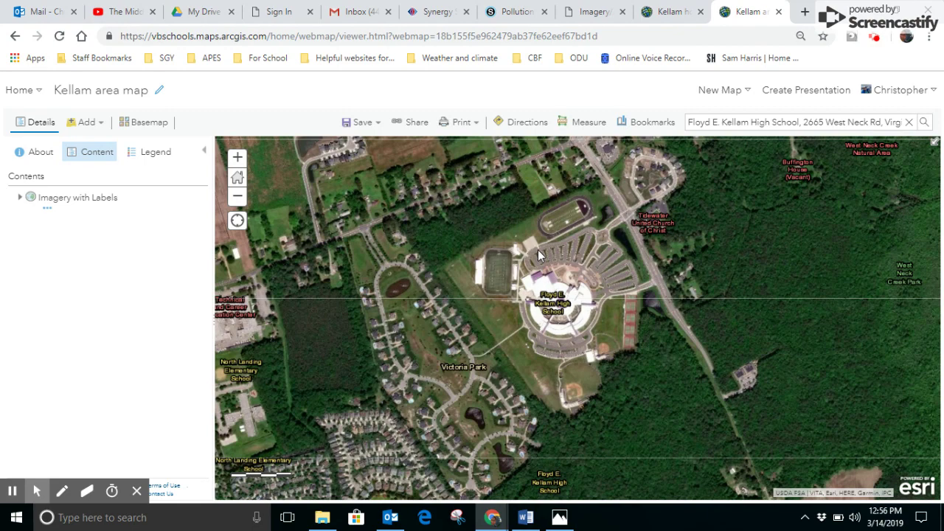
pyautogui.click(236, 160)
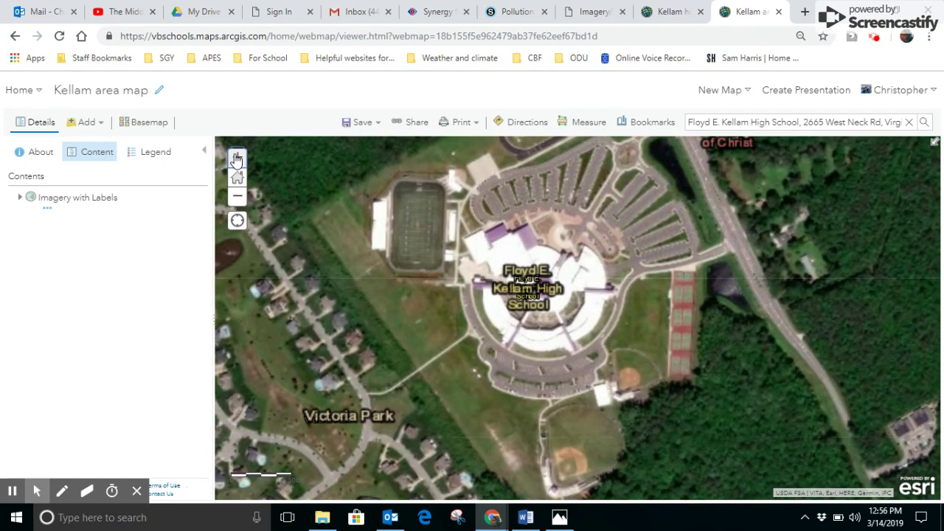
pyautogui.click(237, 160)
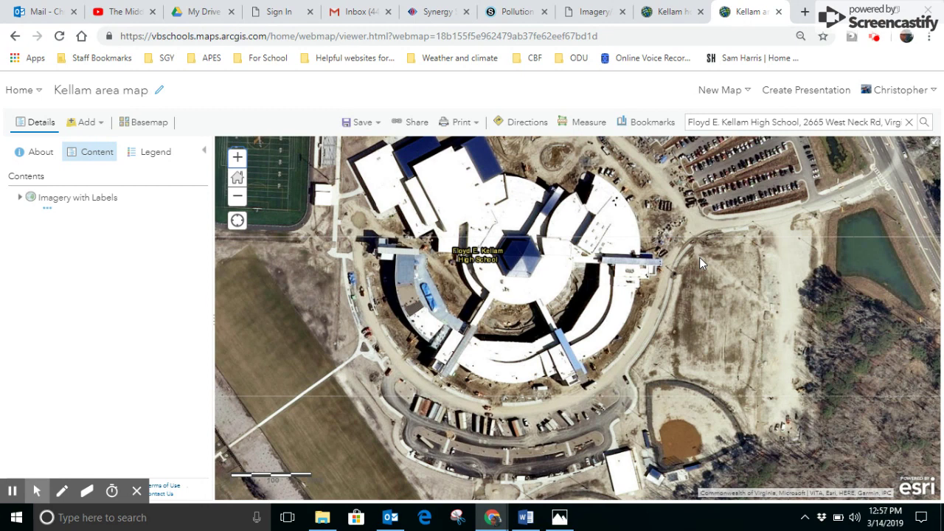
# Step: Switch to the Schoology assignment on pollution and story maps and copy the Aerial2018 imagery link from its comment
pyautogui.click(516, 13)
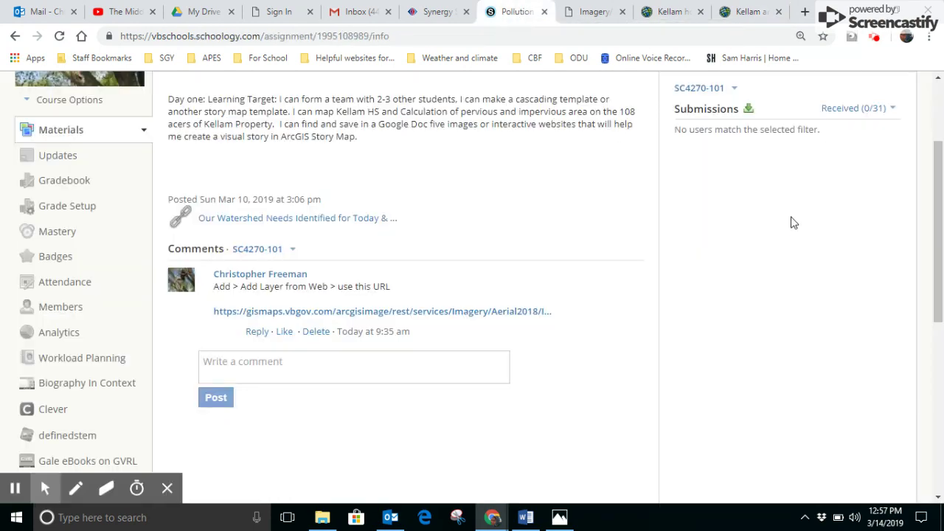
pyautogui.moveTo(935, 236); pyautogui.dragTo(930, 187)
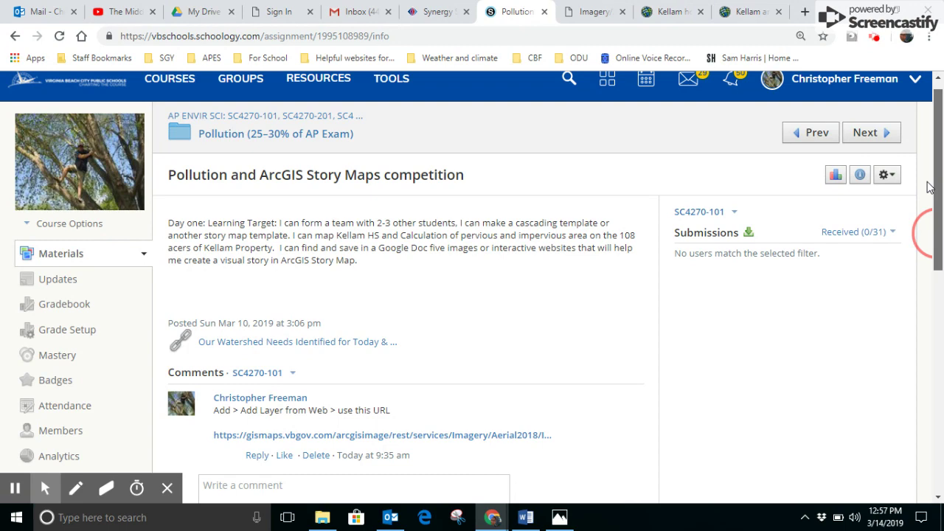
pyautogui.moveTo(931, 232); pyautogui.dragTo(917, 274)
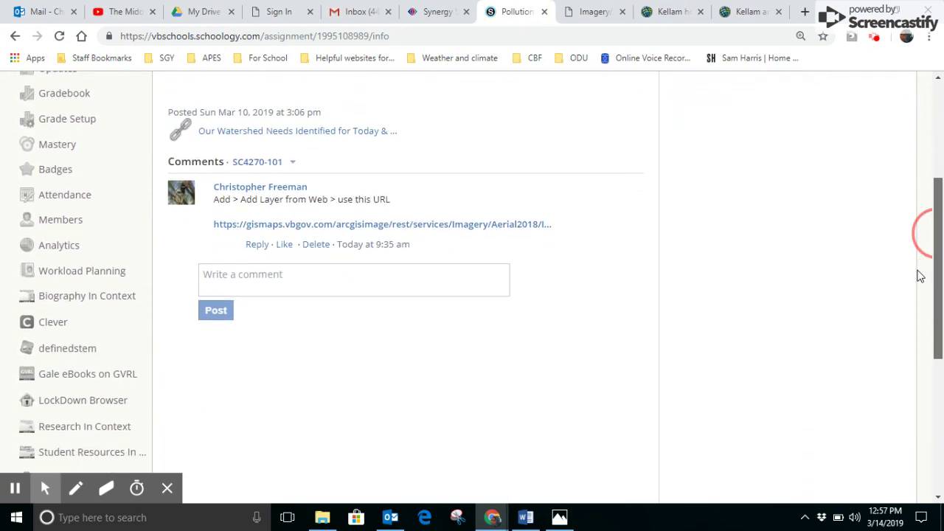
pyautogui.rightClick(226, 232)
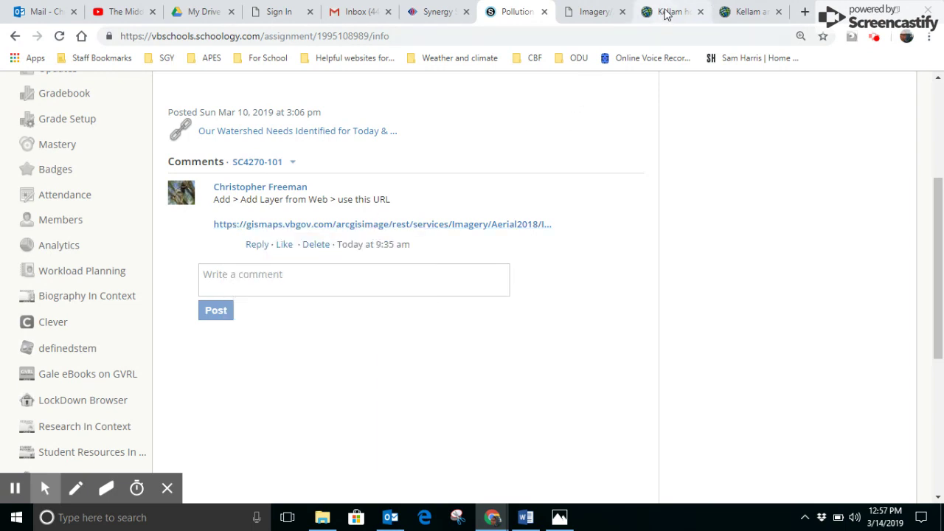
pyautogui.click(745, 16)
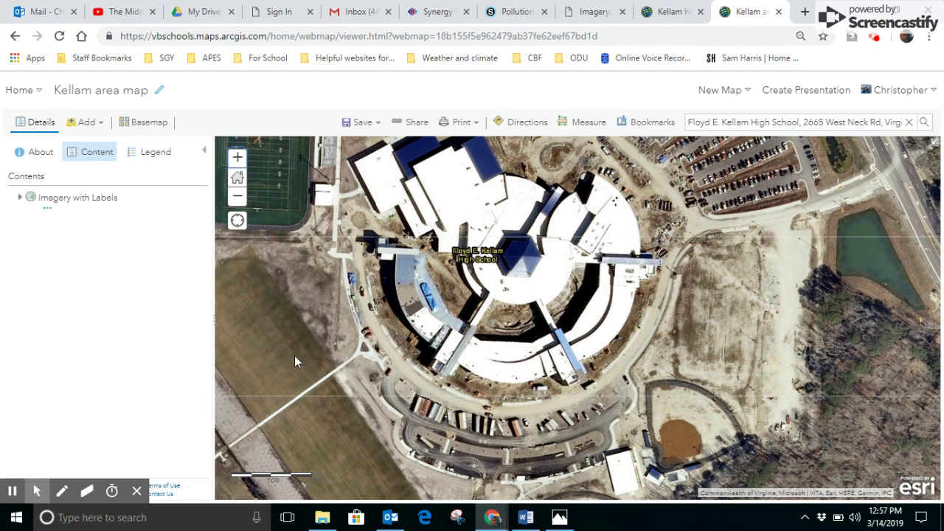
pyautogui.click(96, 127)
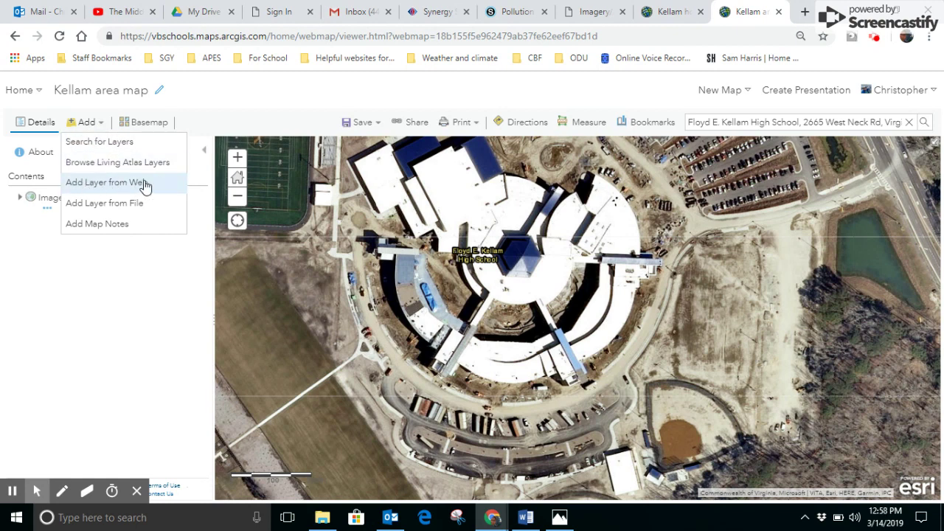
pyautogui.click(114, 188)
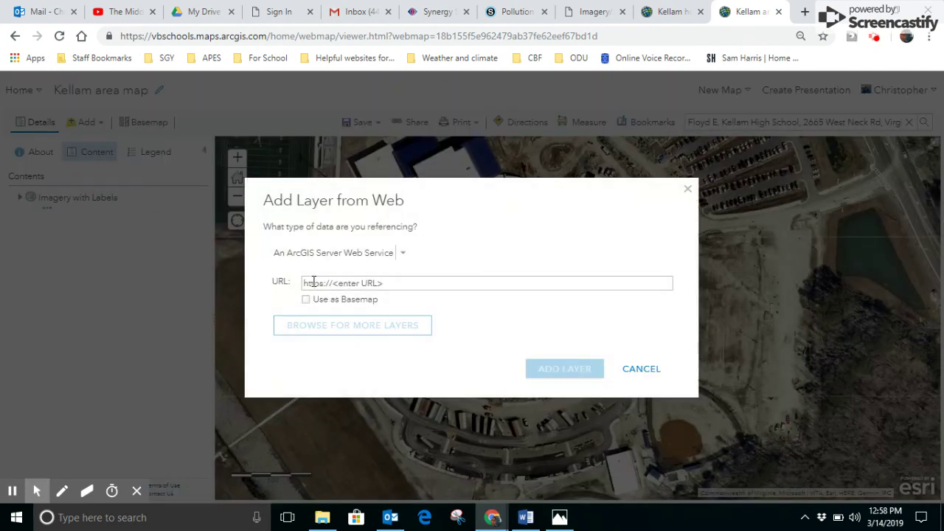
pyautogui.click(315, 282)
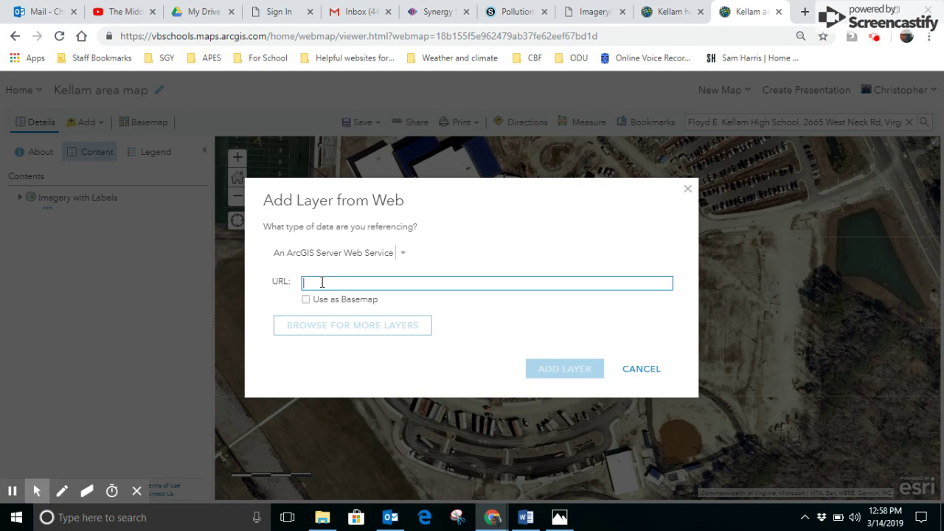
pyautogui.write('https://gismaps.vbgov.com/arcgisimage/rest/services/Imagery/Aerial2018/ImageServer')
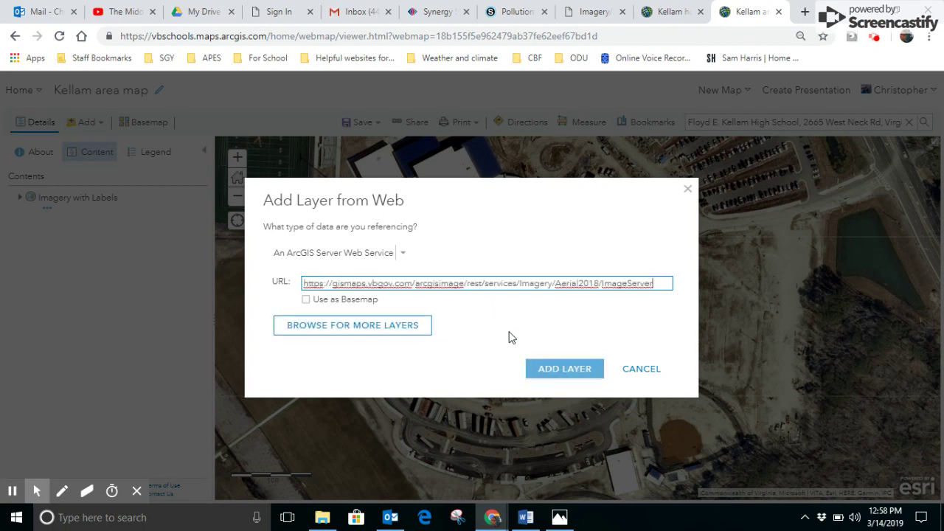
pyautogui.click(559, 376)
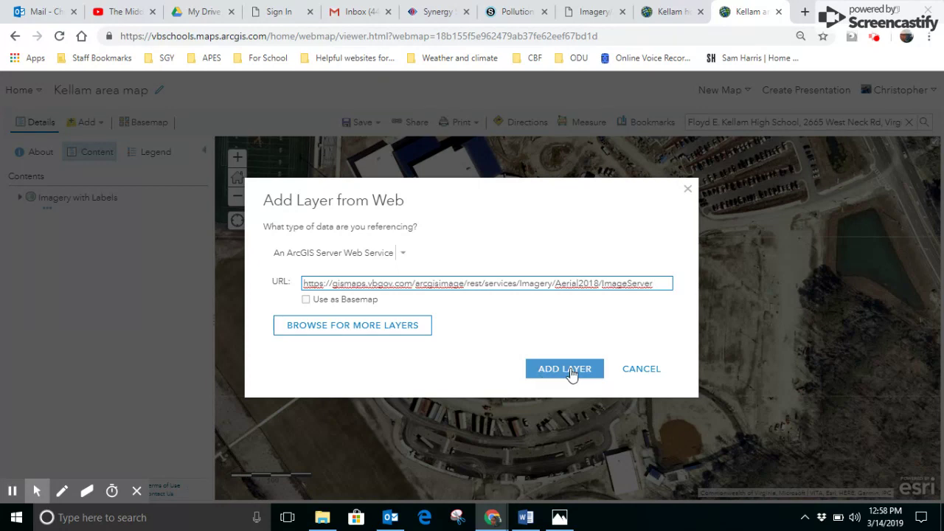
pyautogui.click(572, 372)
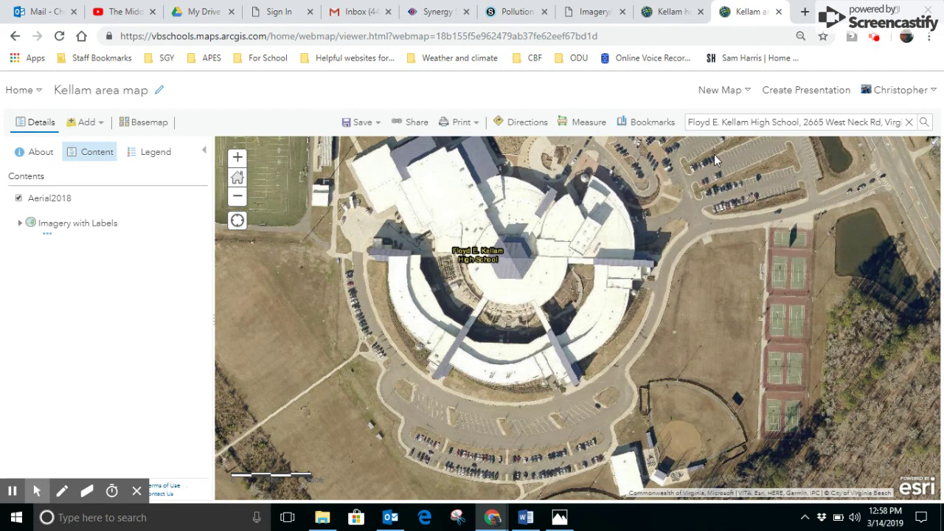
# Step: Search the ArcGIS Online layers for "schoolproperty vbcps"
pyautogui.click(239, 199)
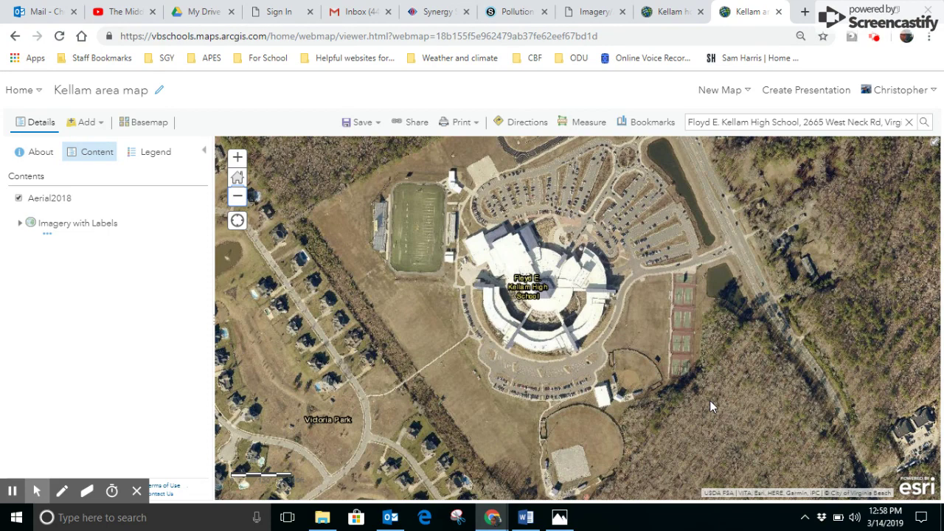
pyautogui.click(237, 196)
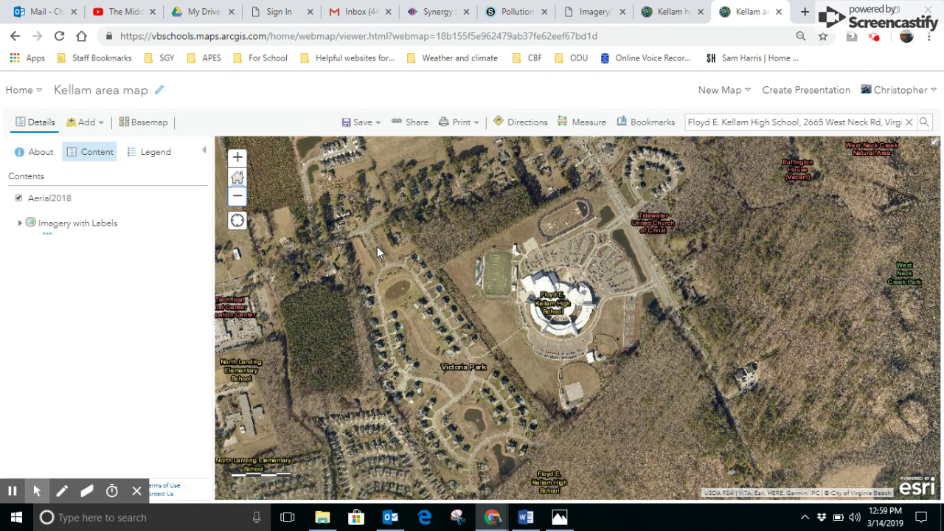
pyautogui.click(92, 127)
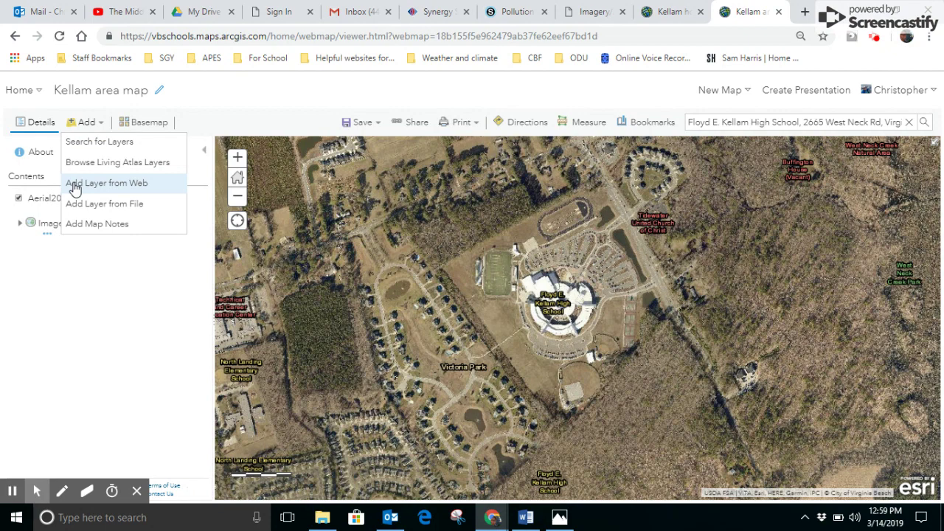
pyautogui.click(101, 142)
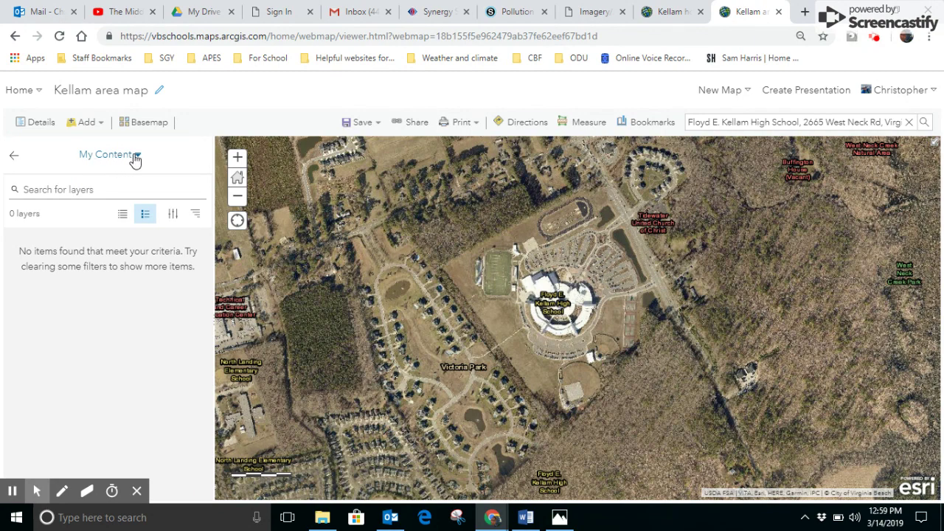
pyautogui.click(125, 155)
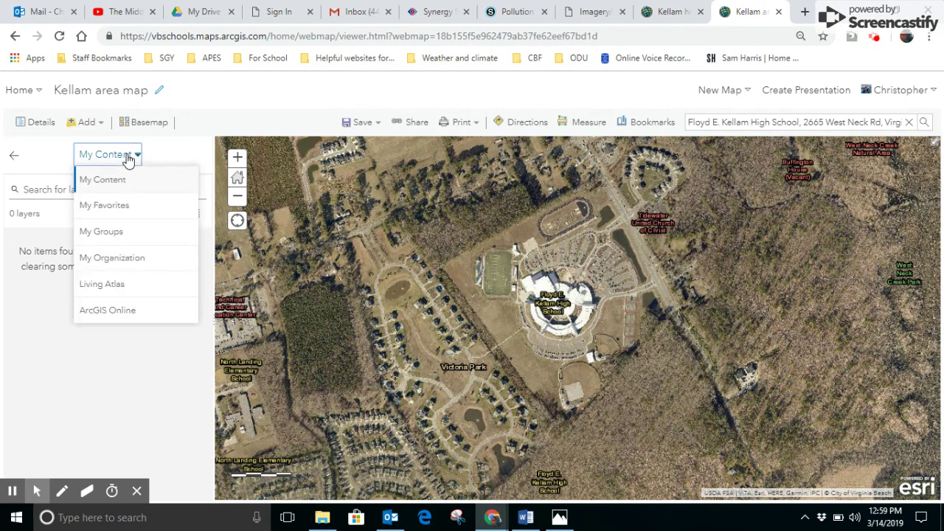
pyautogui.click(130, 314)
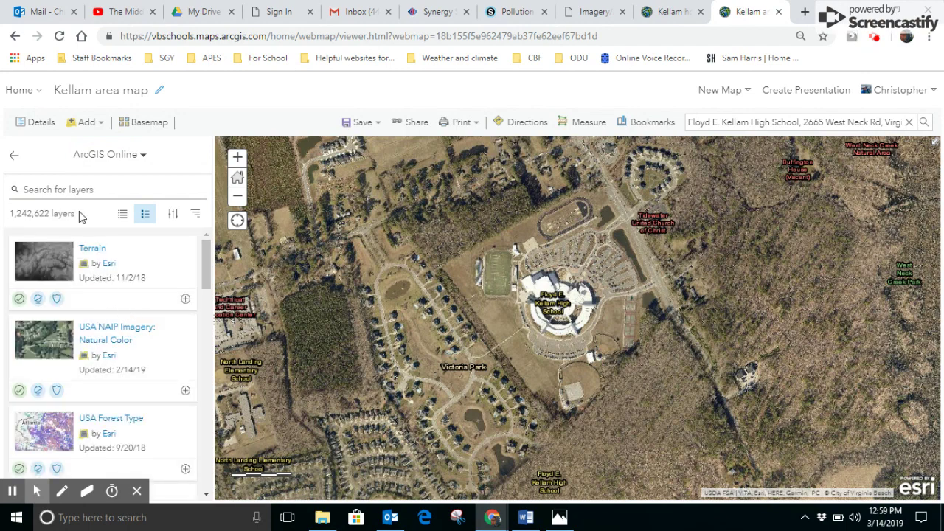
pyautogui.click(86, 188)
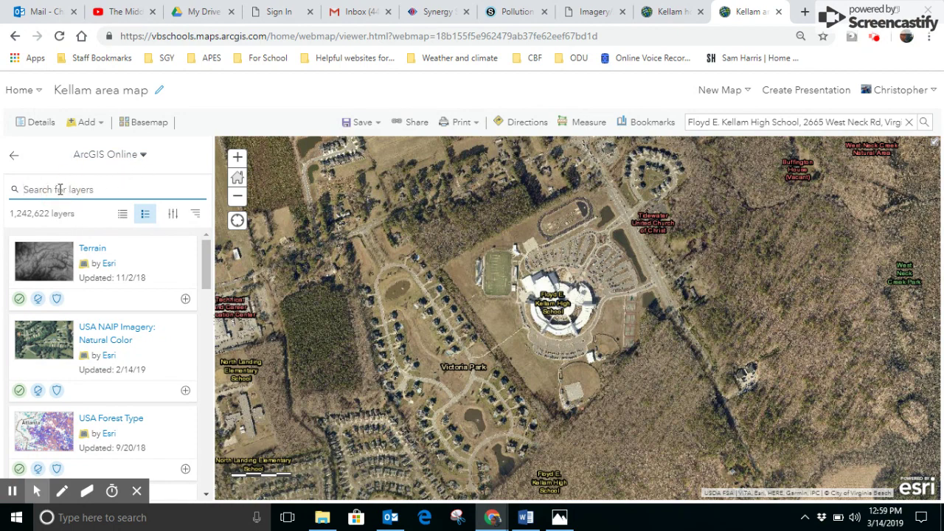
pyautogui.write('schoolproperty')
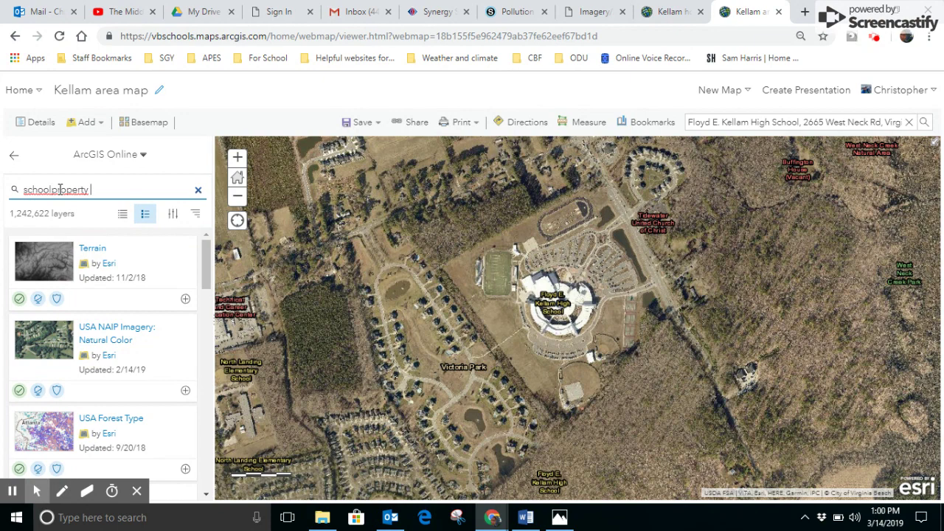
pyautogui.write(' vbcps')
pyautogui.press('Return')
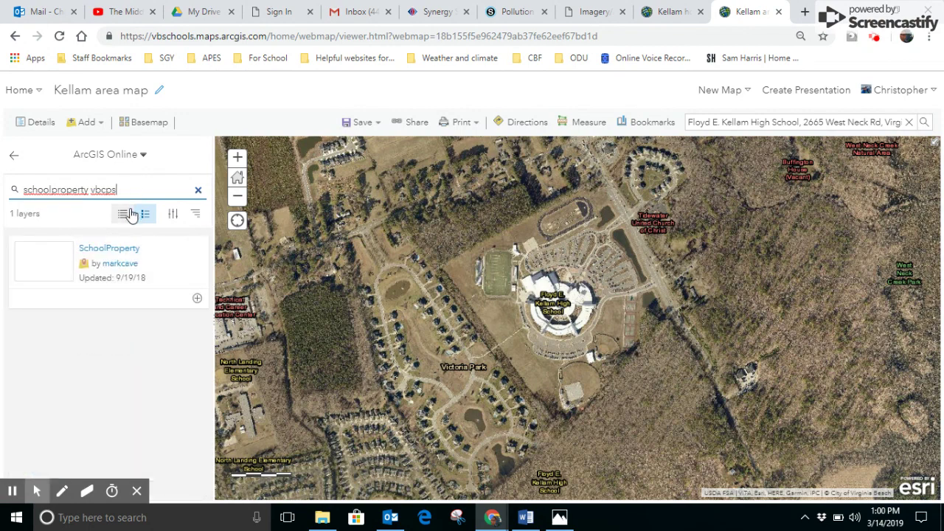
# Step: Add the SchoolProperty feature layer to the map and close its item details
pyautogui.click(59, 259)
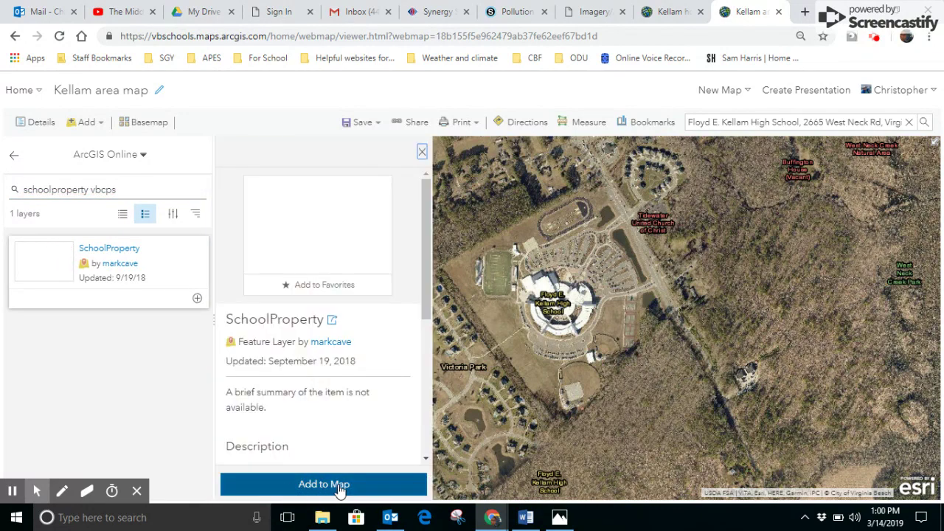
pyautogui.click(355, 485)
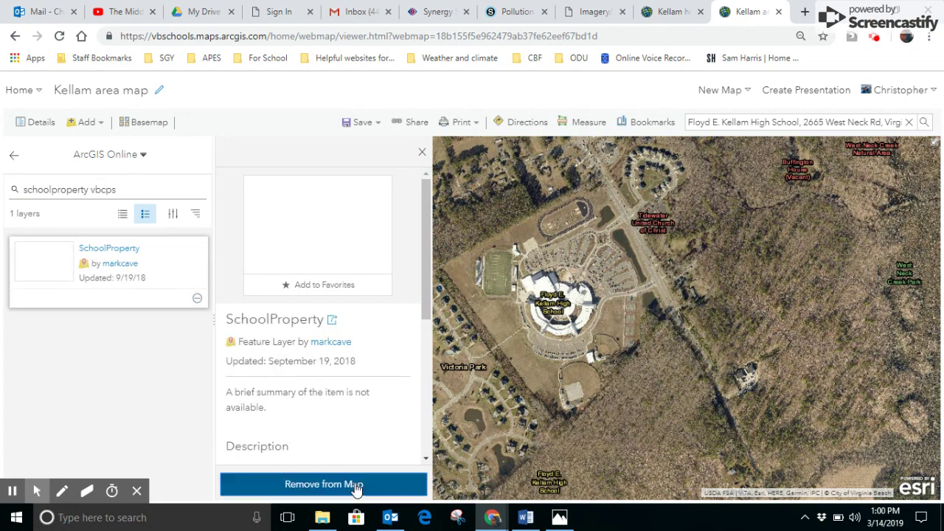
pyautogui.click(422, 152)
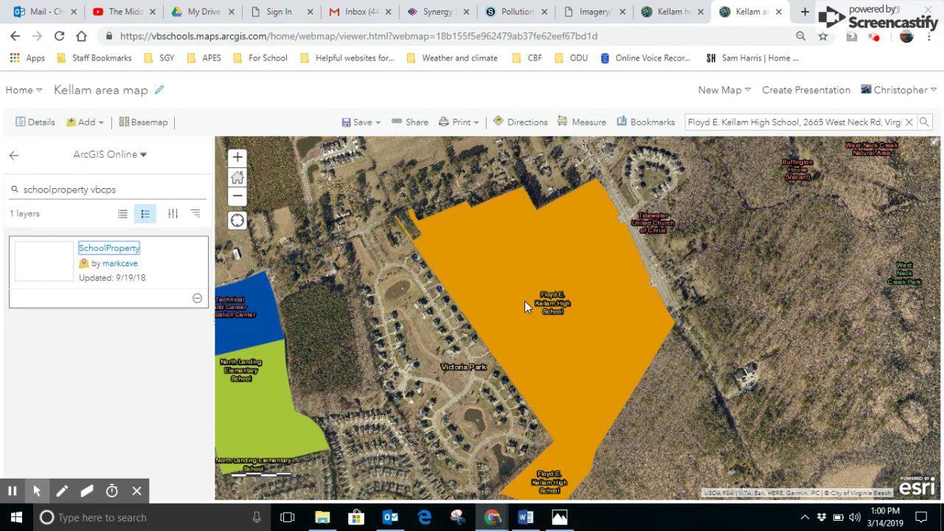
# Step: Check the forest area note in the "Kellam how to find area" example map, and return to the Kellam area map
pyautogui.click(669, 13)
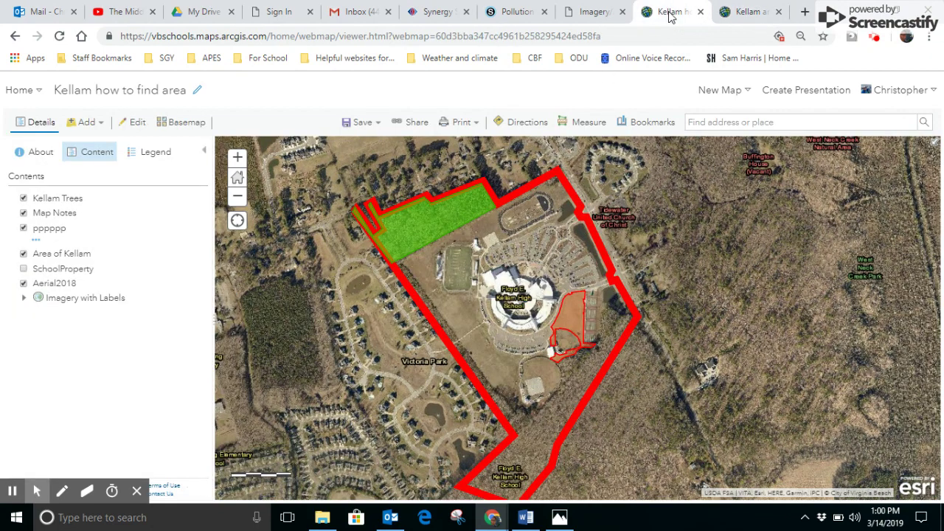
pyautogui.click(430, 222)
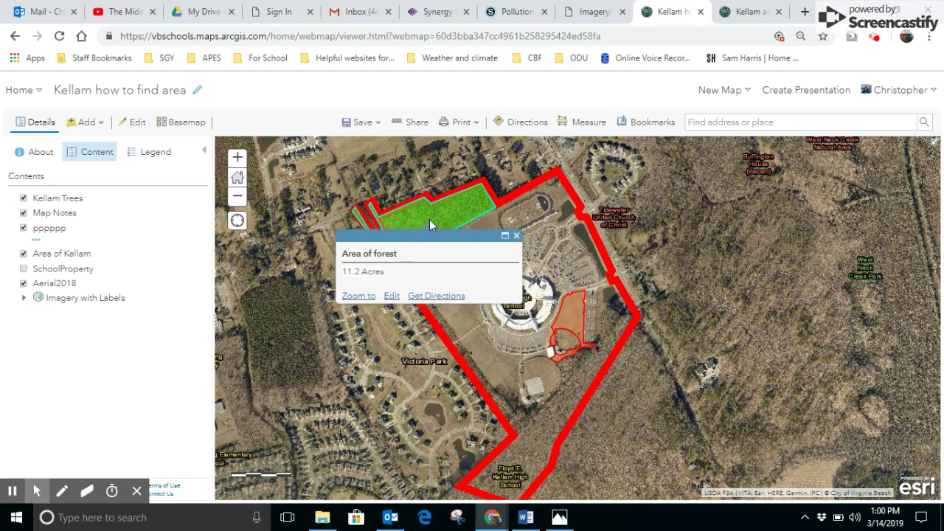
pyautogui.click(744, 15)
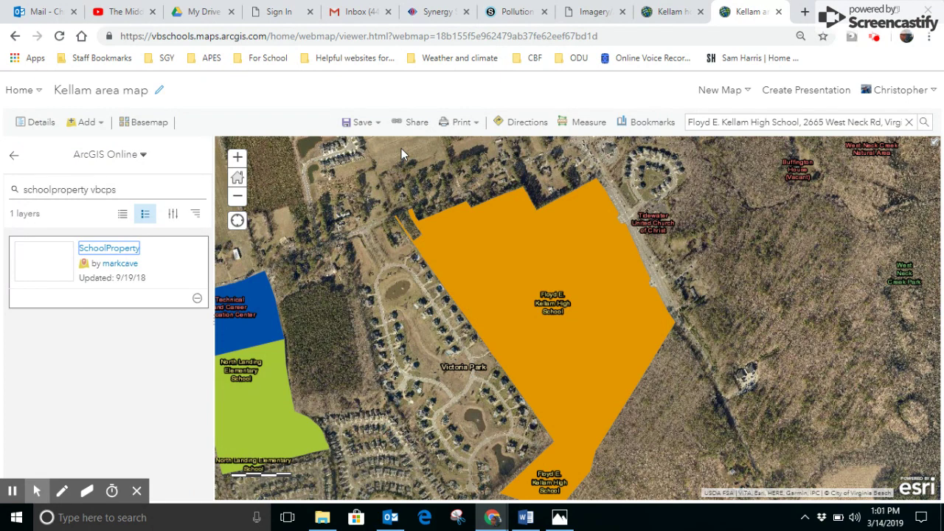
# Step: Add a map notes layer named Map Notes using the Map Notes template
pyautogui.click(96, 128)
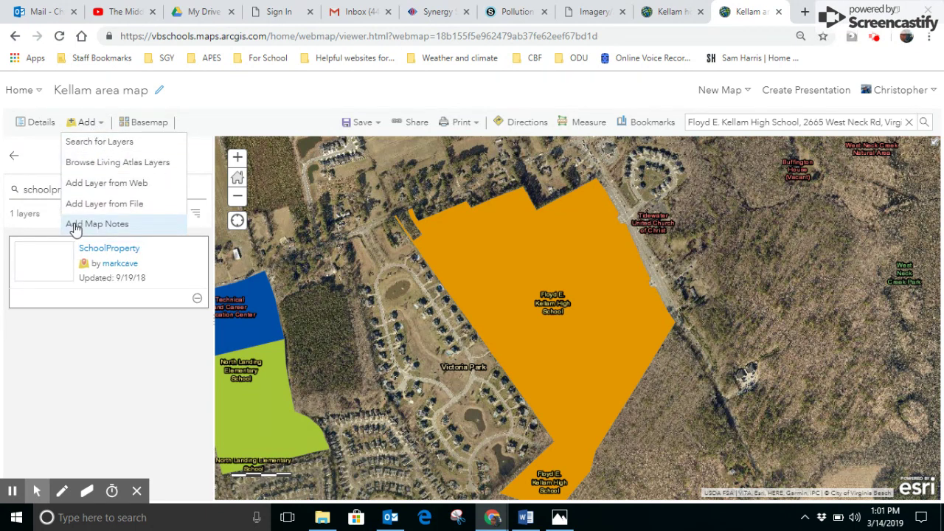
pyautogui.click(118, 225)
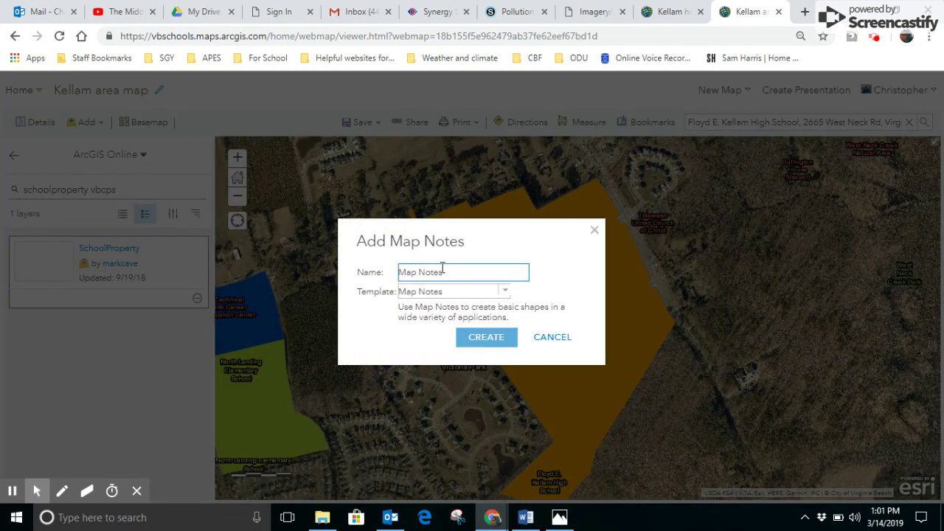
pyautogui.click(487, 339)
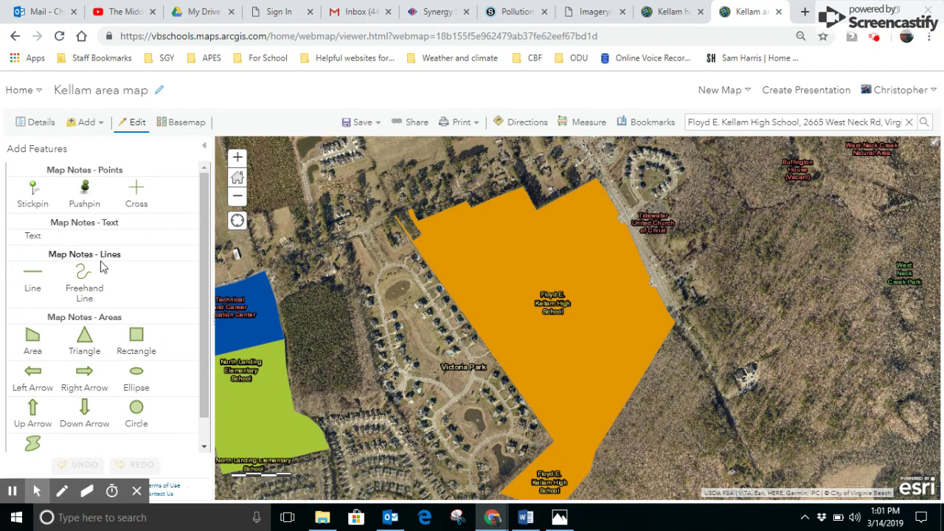
# Step: Start a Line note at the school property's northwest corner and trace the western boundary beside Victoria Park down to the southern tip
pyautogui.click(33, 285)
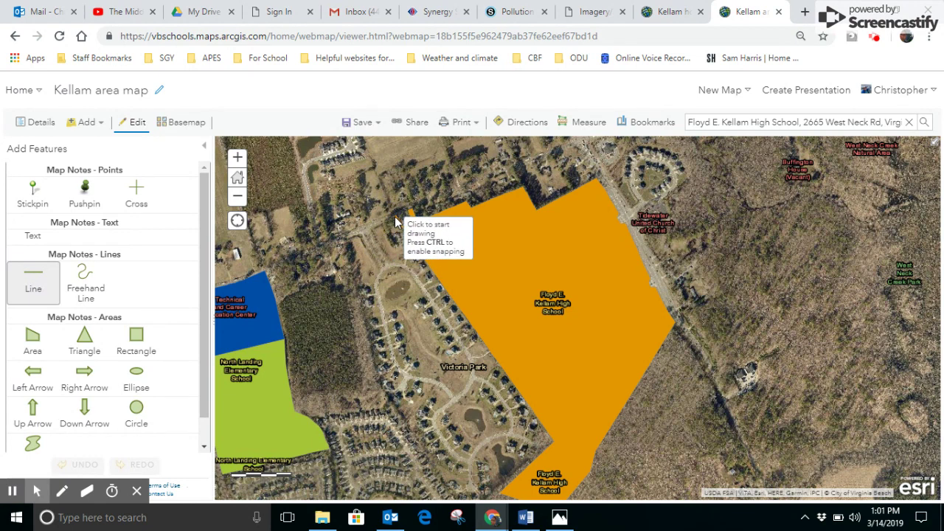
pyautogui.click(238, 158)
pyautogui.click(238, 159)
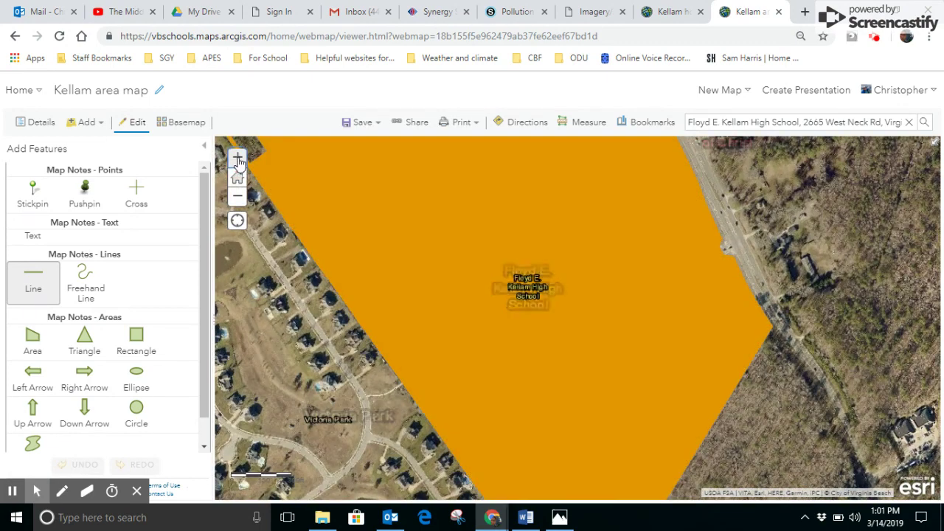
pyautogui.click(266, 195)
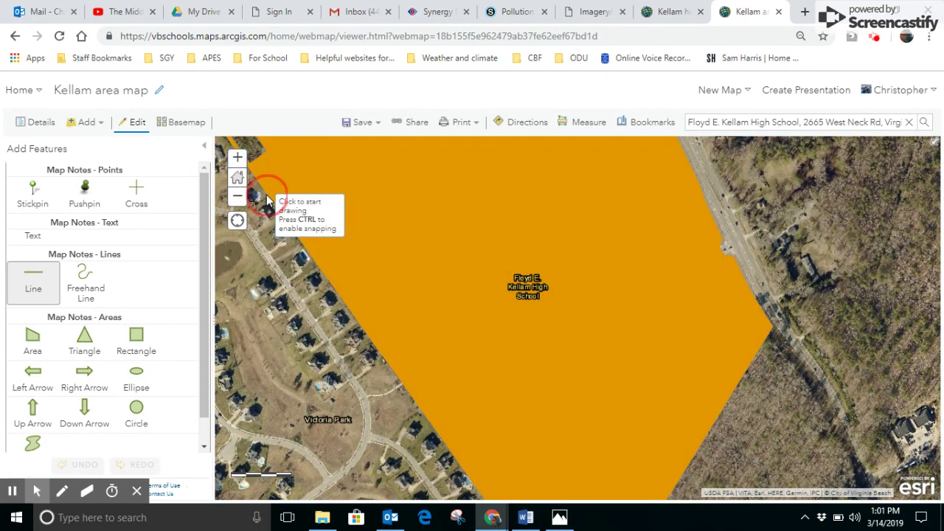
pyautogui.moveTo(267, 195); pyautogui.dragTo(336, 282)
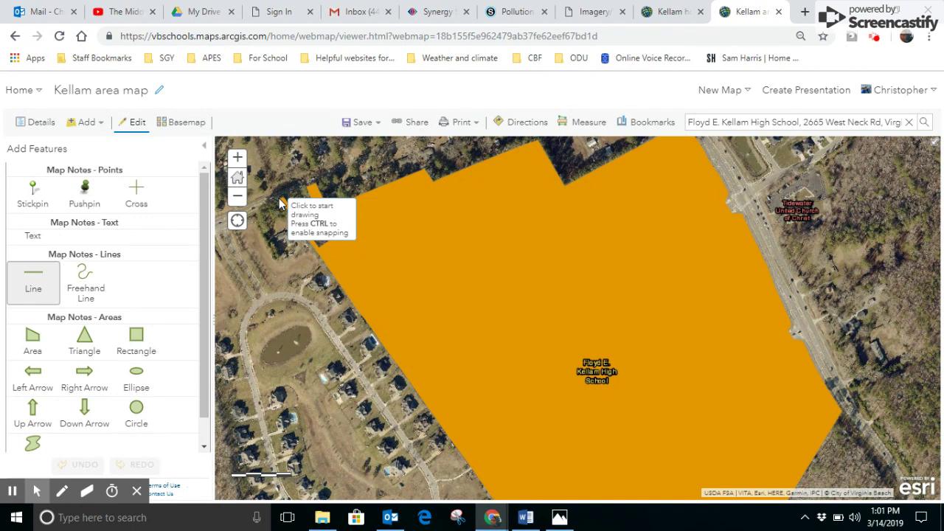
pyautogui.click(280, 205)
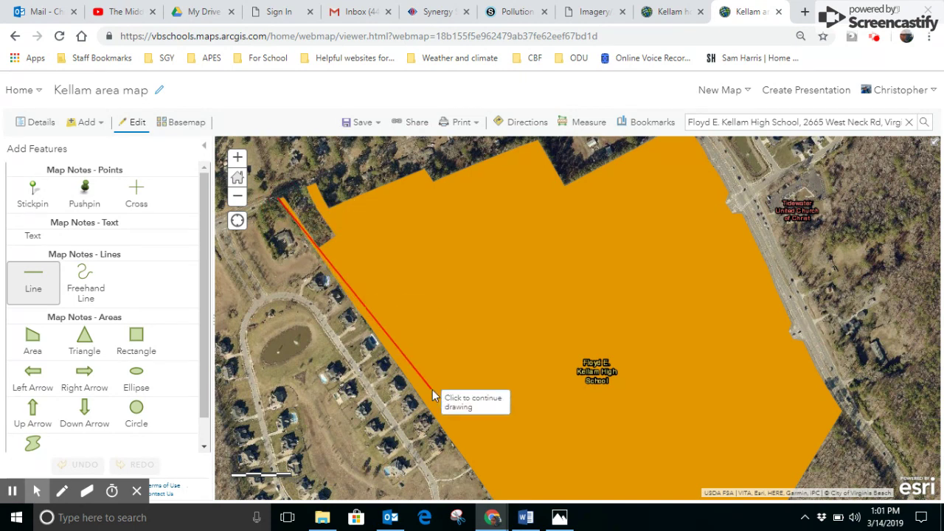
pyautogui.click(479, 486)
pyautogui.moveTo(479, 486); pyautogui.dragTo(348, 173)
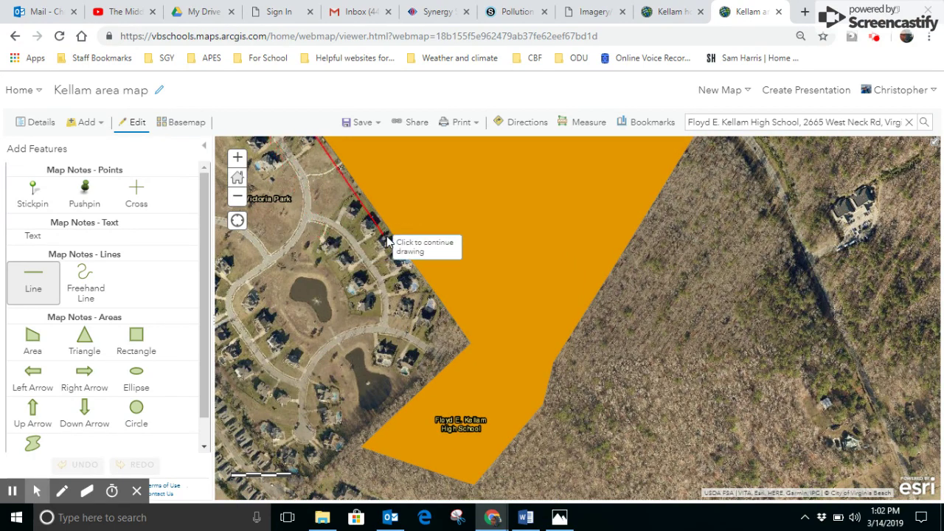
pyautogui.click(469, 344)
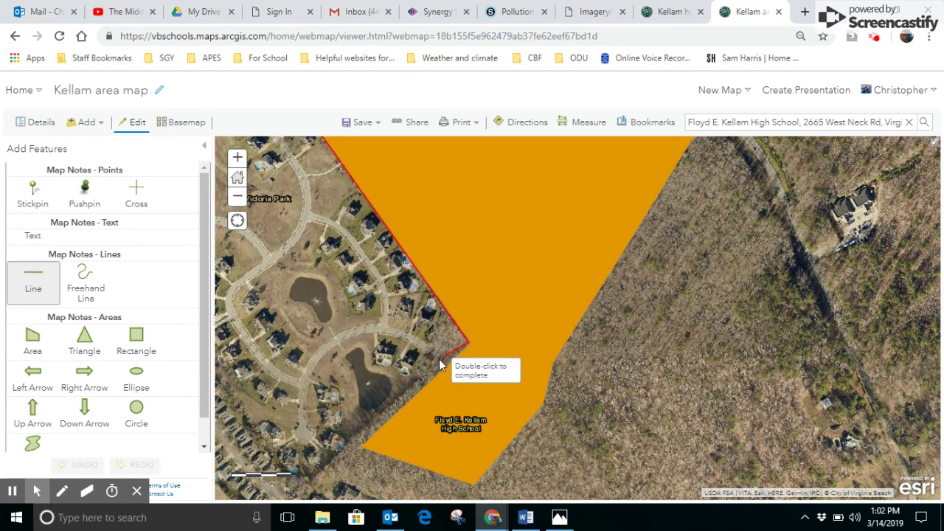
pyautogui.click(362, 447)
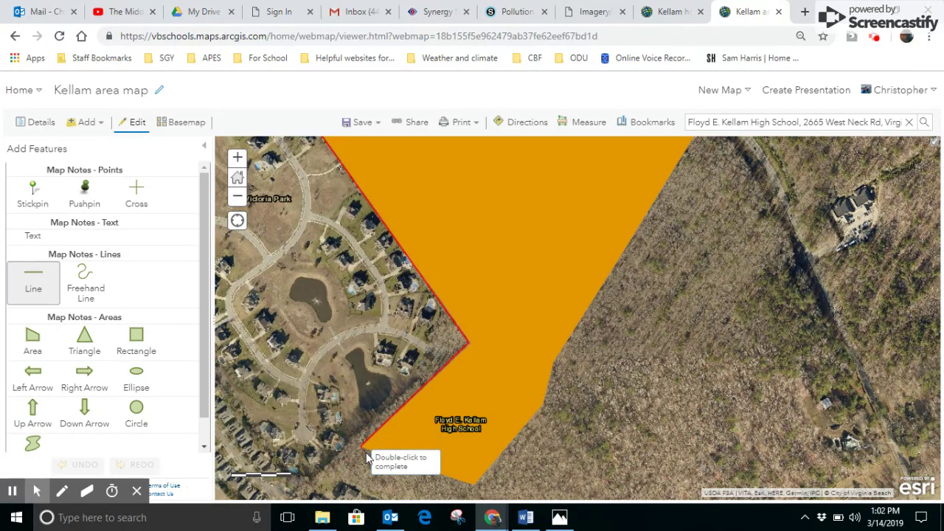
pyautogui.click(472, 486)
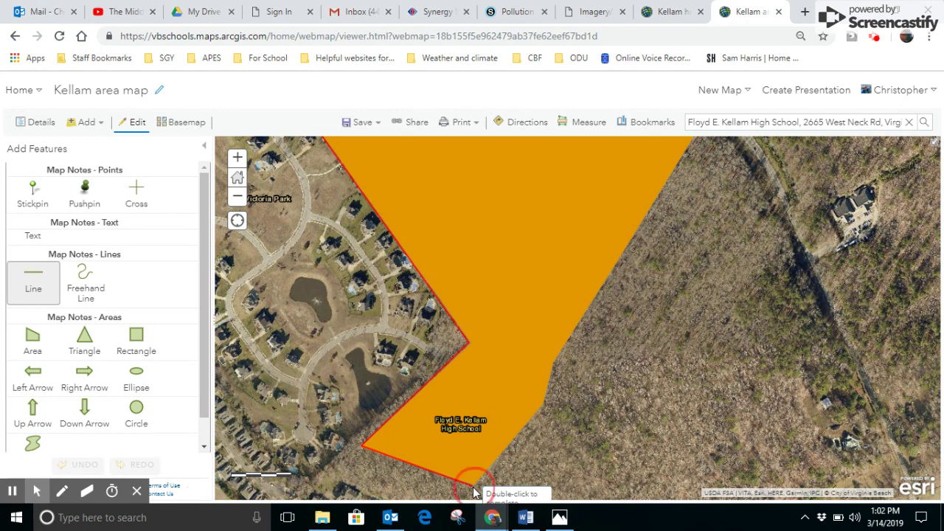
# Step: Continue the boundary line from the southern tip along the wooded southeastern edge to the property's eastern corner at the road
pyautogui.click(545, 408)
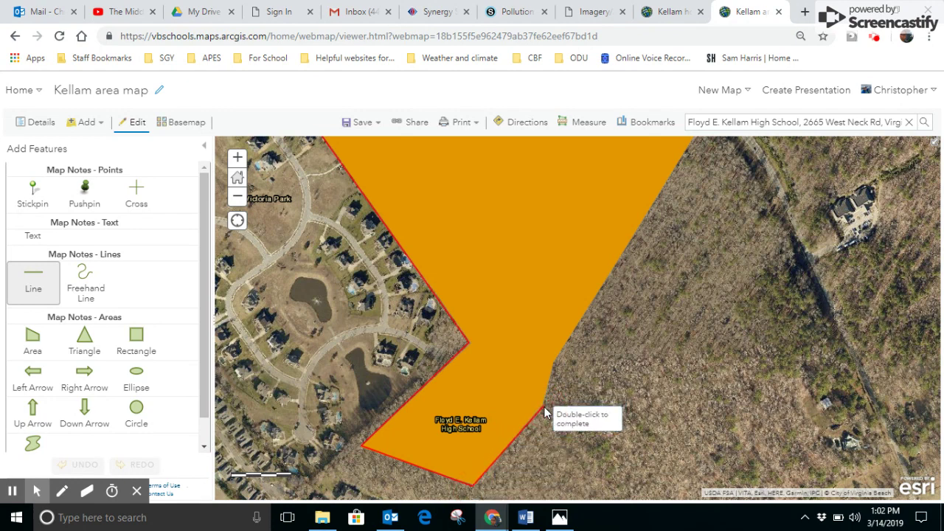
pyautogui.click(556, 367)
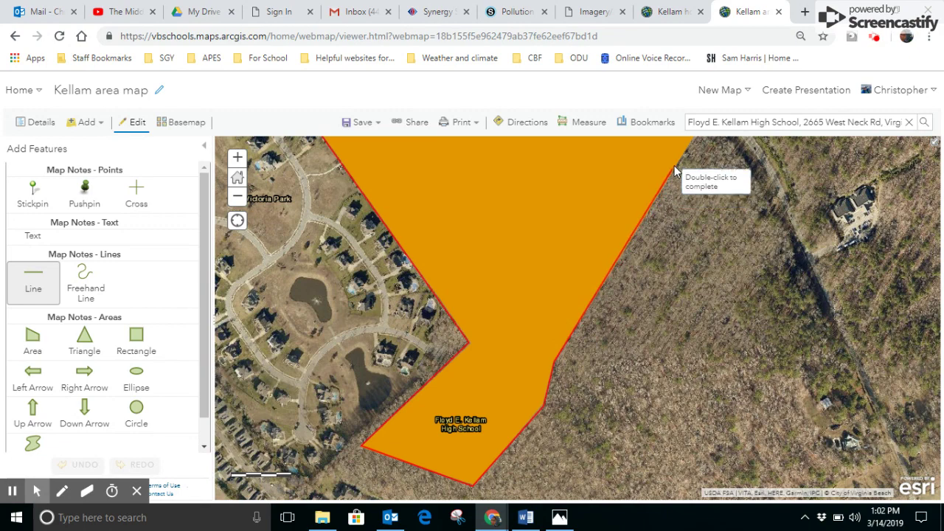
pyautogui.moveTo(677, 153)
pyautogui.mouseDown()
pyautogui.moveTo(675, 213)
pyautogui.moveTo(633, 357)
pyautogui.mouseUp()
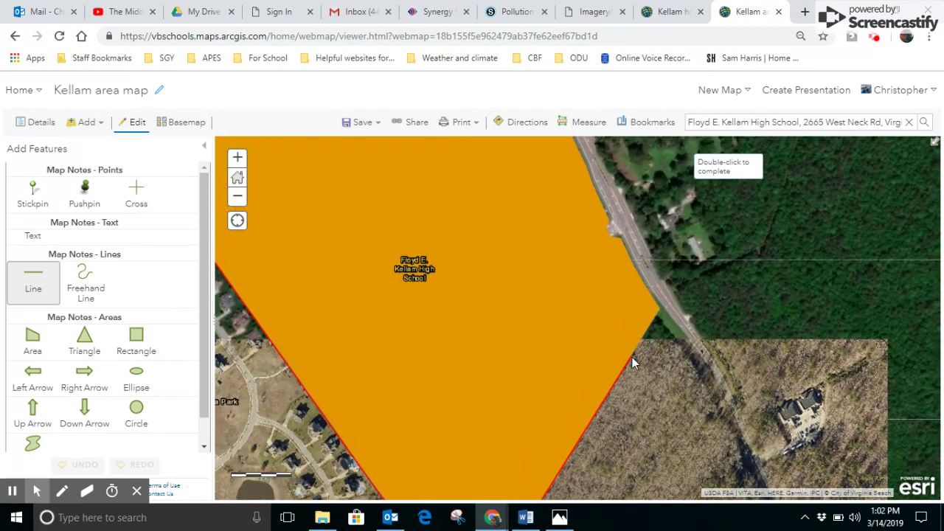
pyautogui.click(660, 308)
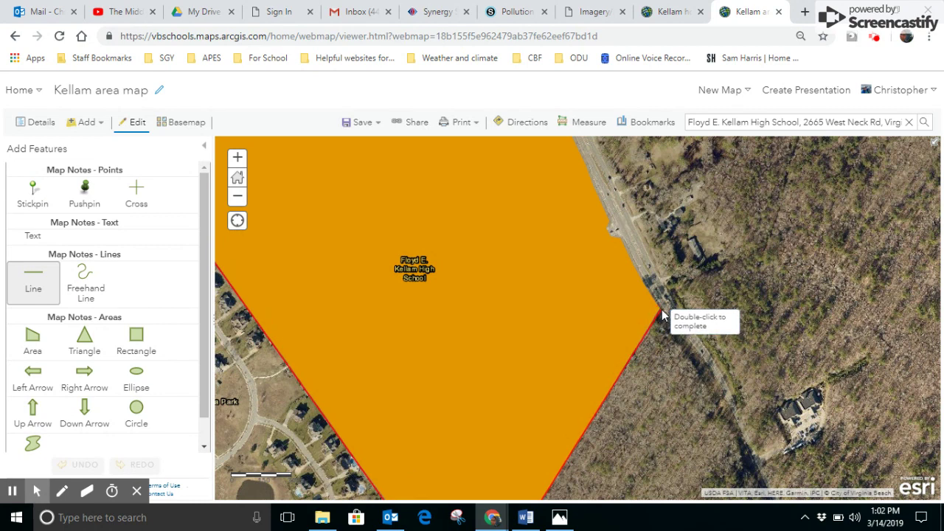
# Step: Continue the boundary line northwest along the road edge, following both small notches, up to the property's northeast corner
pyautogui.click(622, 238)
pyautogui.click(613, 236)
pyautogui.click(607, 228)
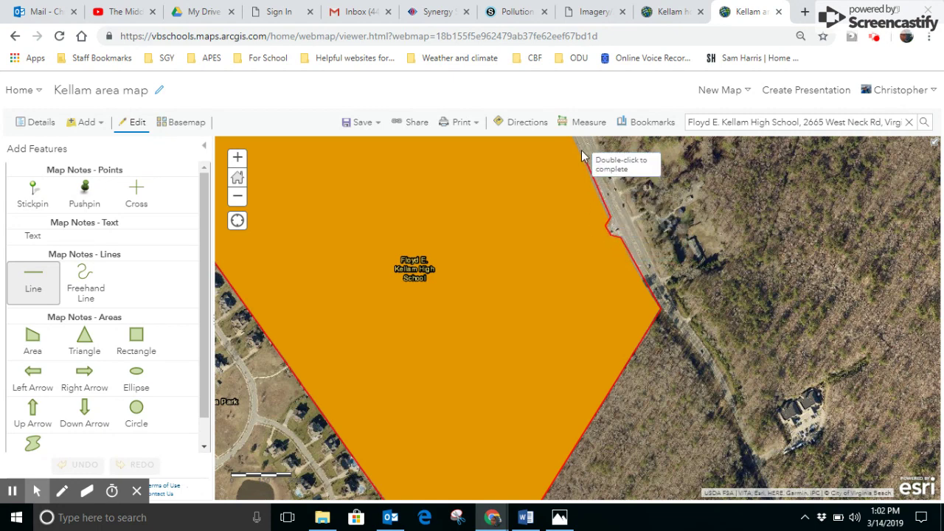
pyautogui.moveTo(580, 145); pyautogui.dragTo(711, 373)
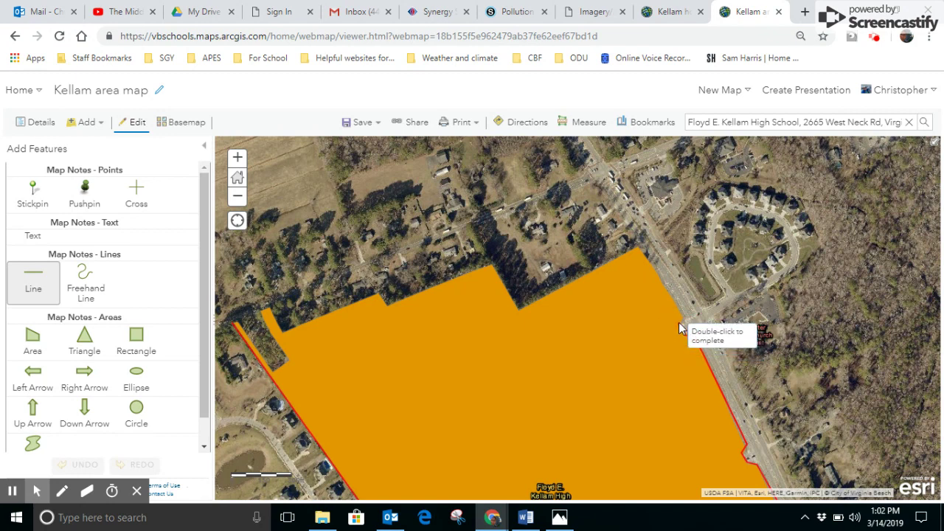
pyautogui.click(680, 325)
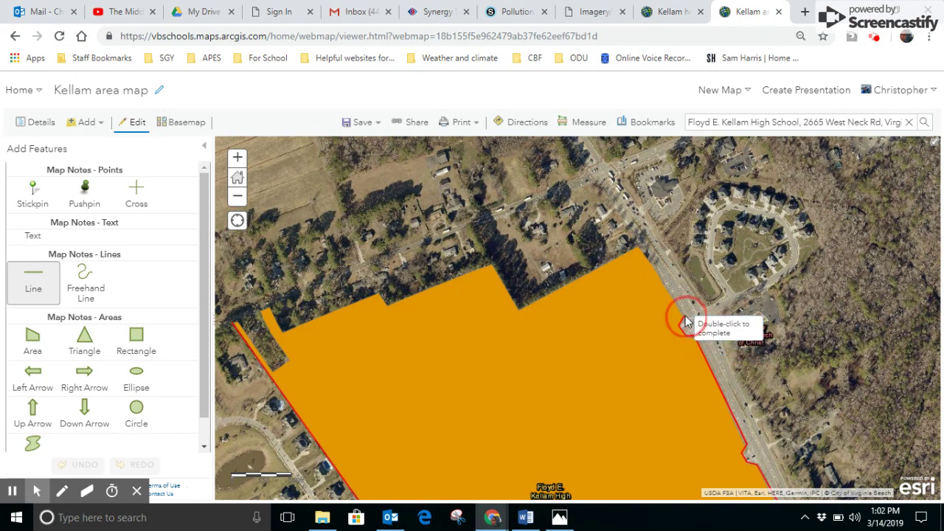
pyautogui.click(639, 249)
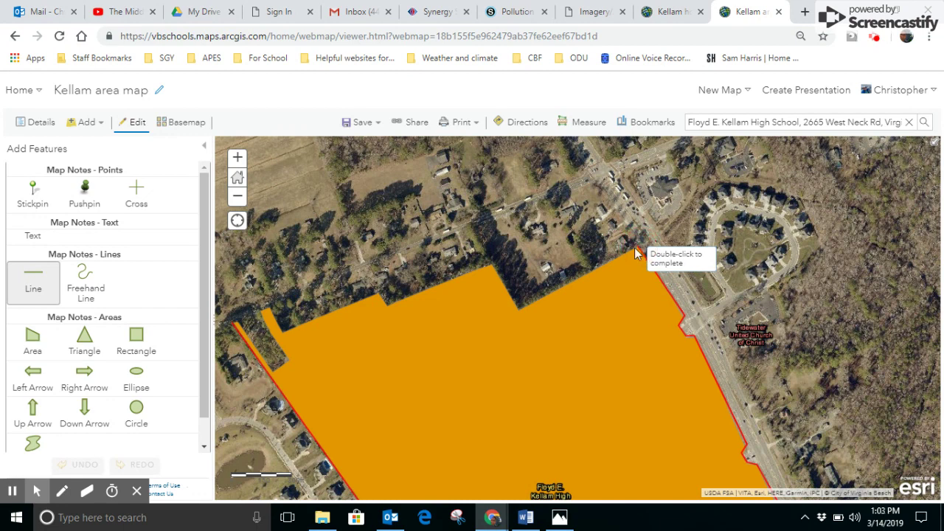
# Step: Trace the stepped northern boundary westward around the narrow wooded strip and finish the line at its starting northwest corner
pyautogui.click(519, 312)
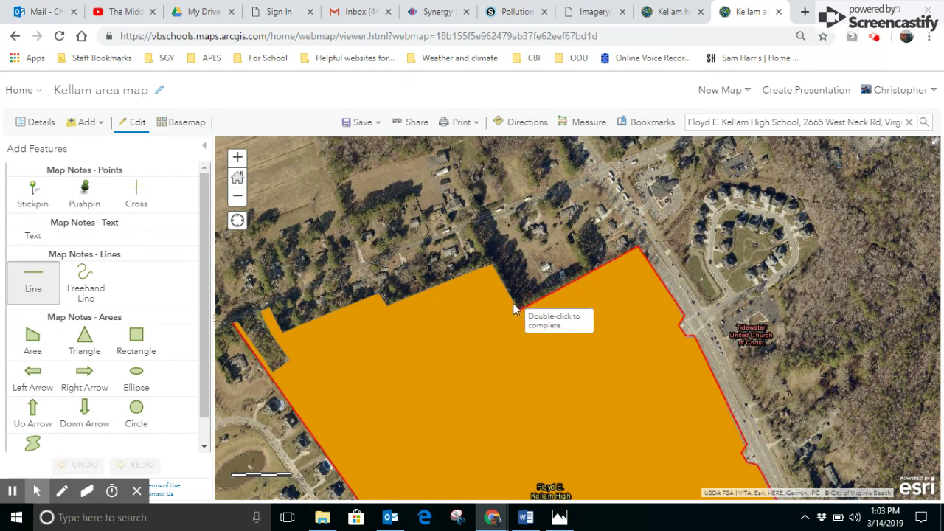
pyautogui.click(490, 263)
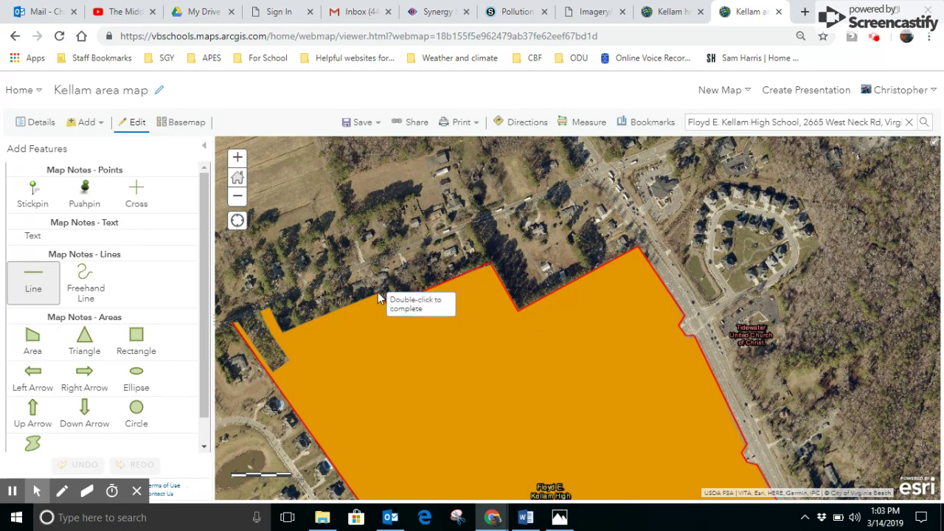
pyautogui.click(378, 292)
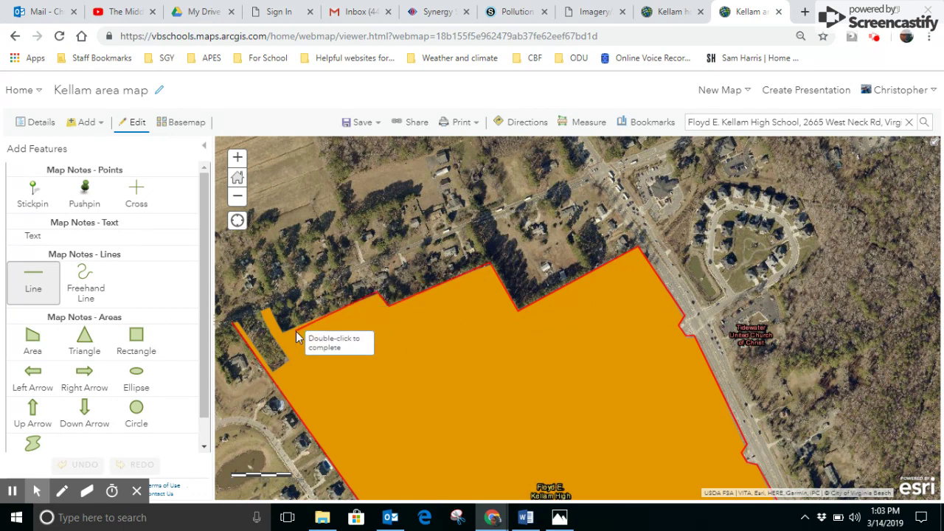
pyautogui.click(264, 309)
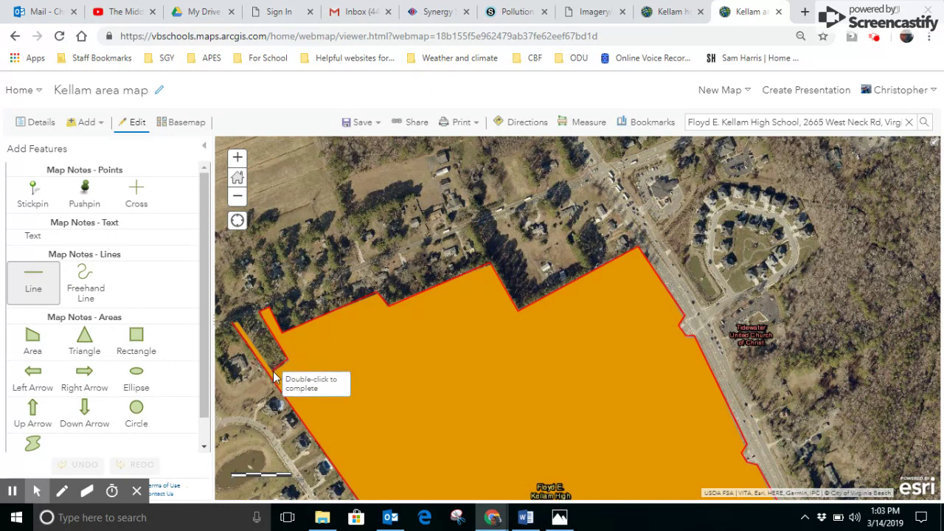
pyautogui.doubleClick(234, 330)
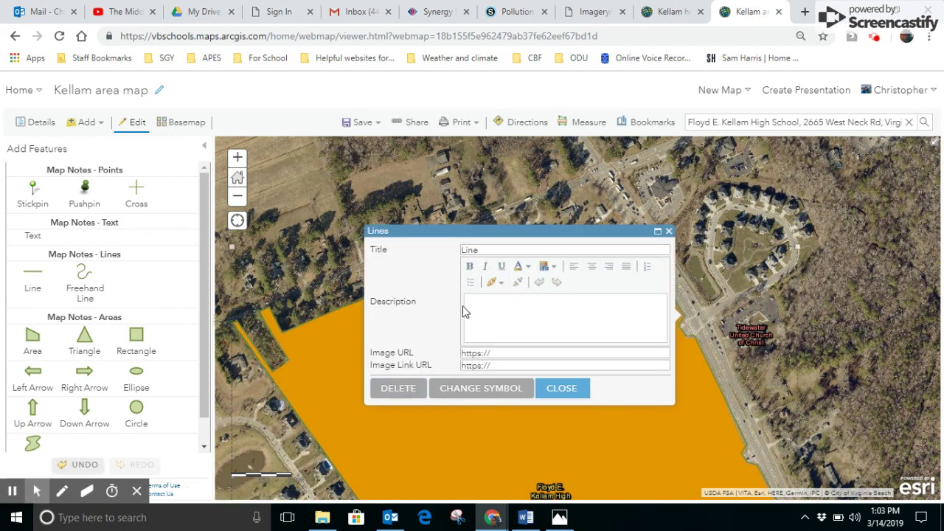
# Step: Change the boundary line's symbol to red #FF0000 with a line width of 9 px
pyautogui.click(471, 399)
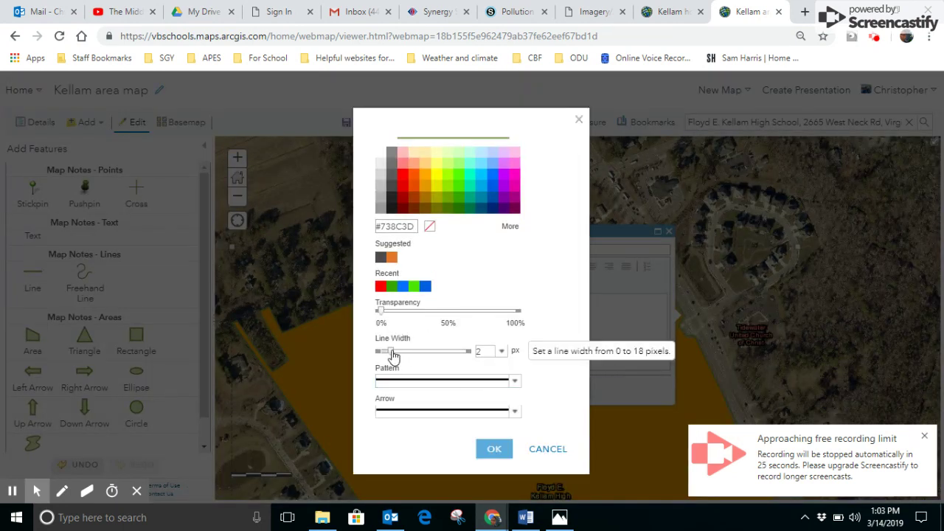
pyautogui.moveTo(393, 356); pyautogui.dragTo(424, 356)
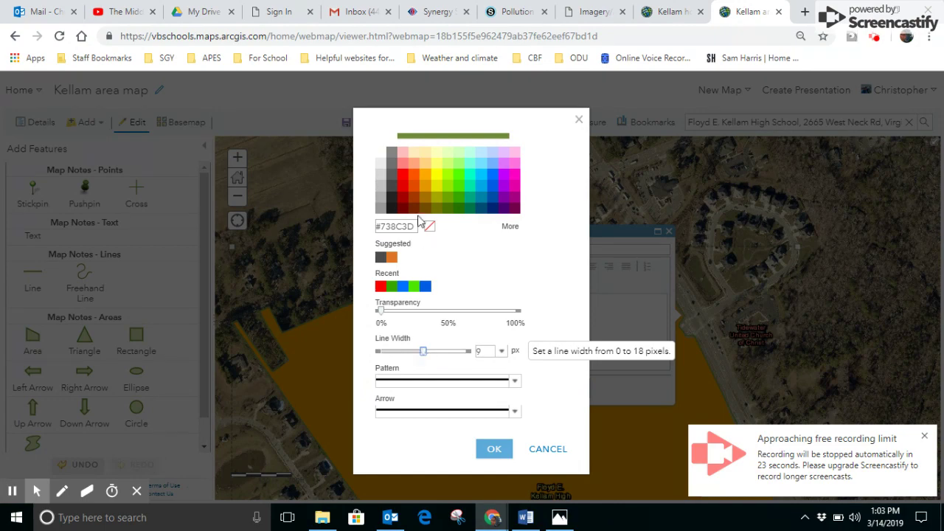
pyautogui.click(403, 177)
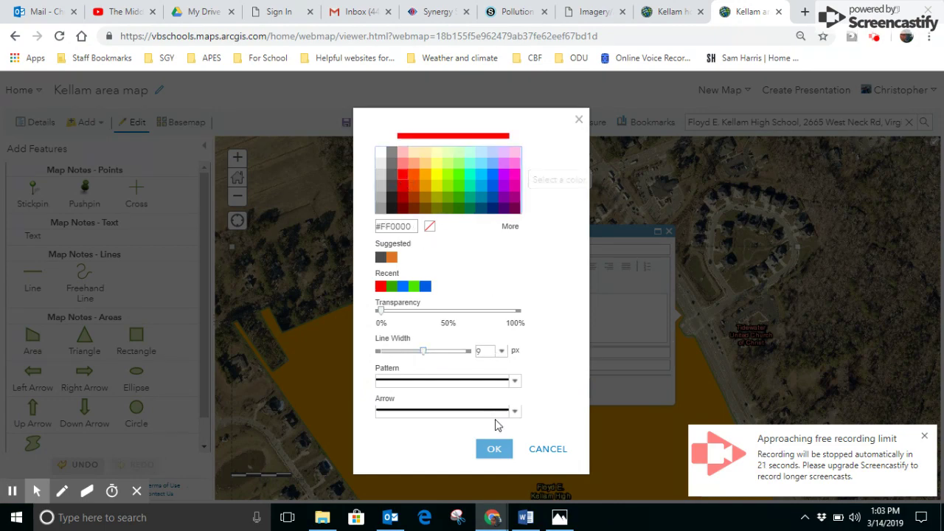
pyautogui.click(493, 450)
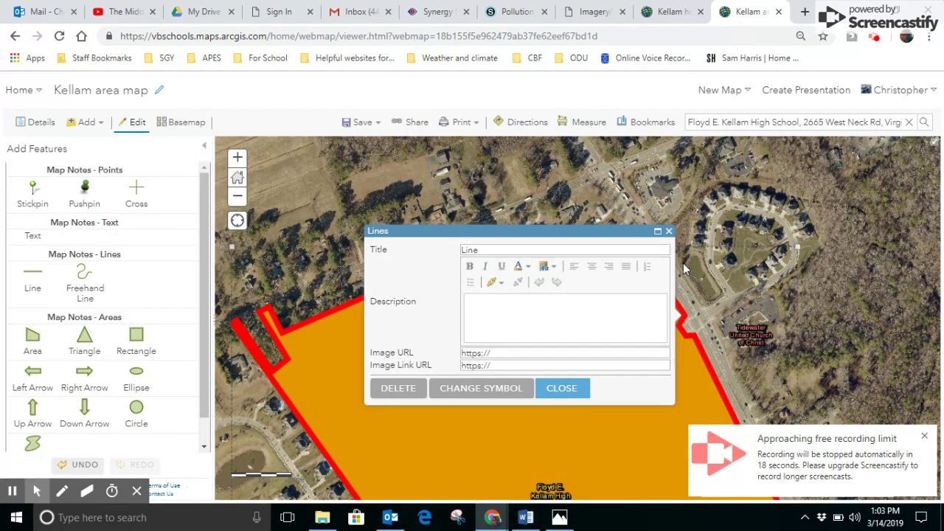
pyautogui.click(875, 38)
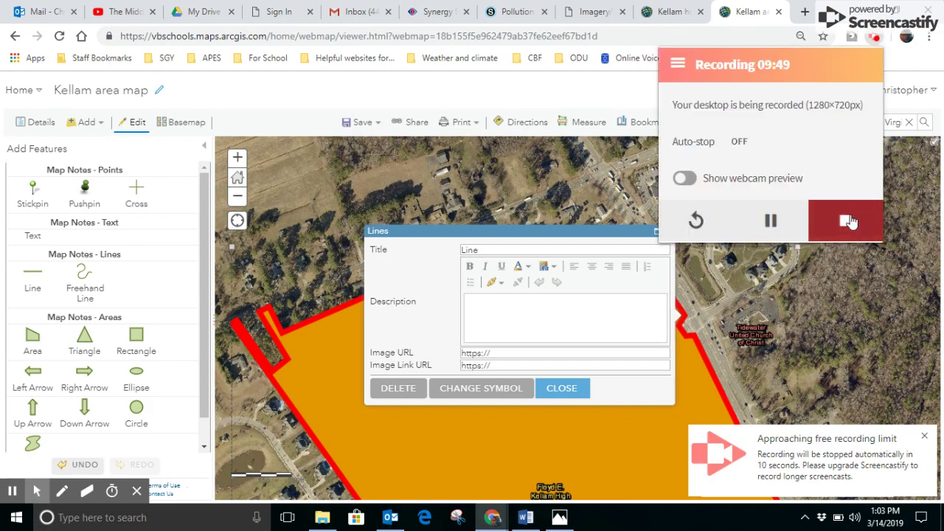